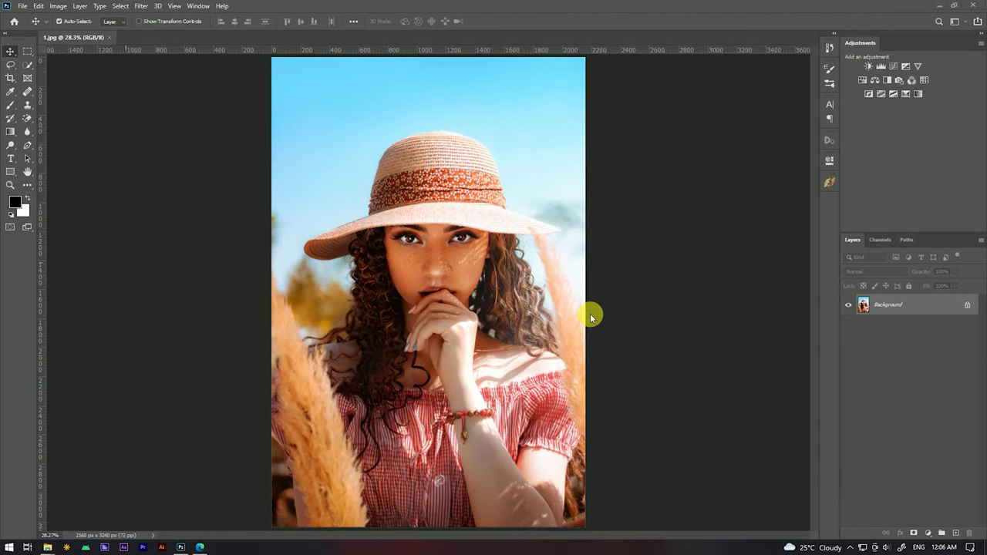
- Add a Hue/Saturation 1 layer with Master saturation set to -30
{"action": "scroll", "coordinate": [539, 301], "scroll_direction": "down", "scroll_amount": 3}
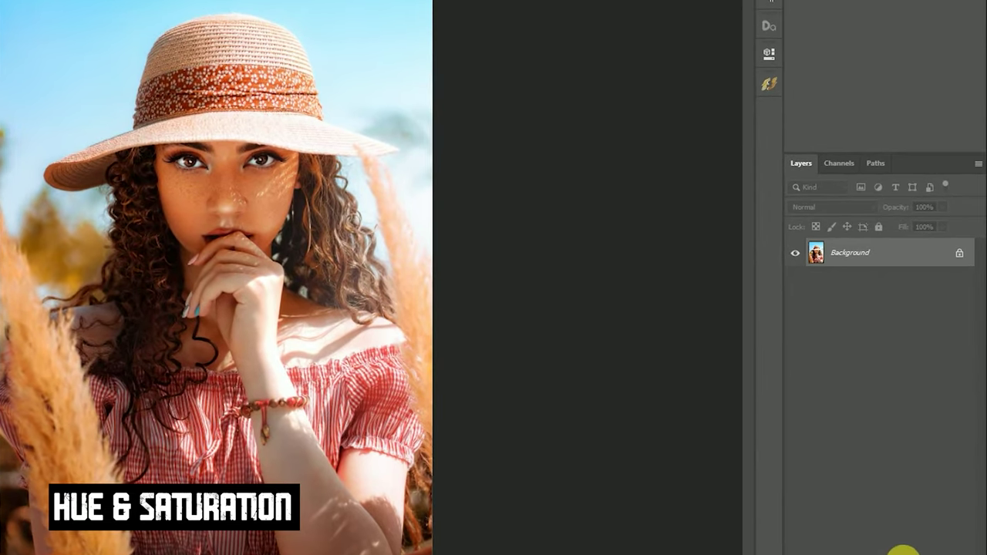
{"action": "left_click", "coordinate": [903, 552]}
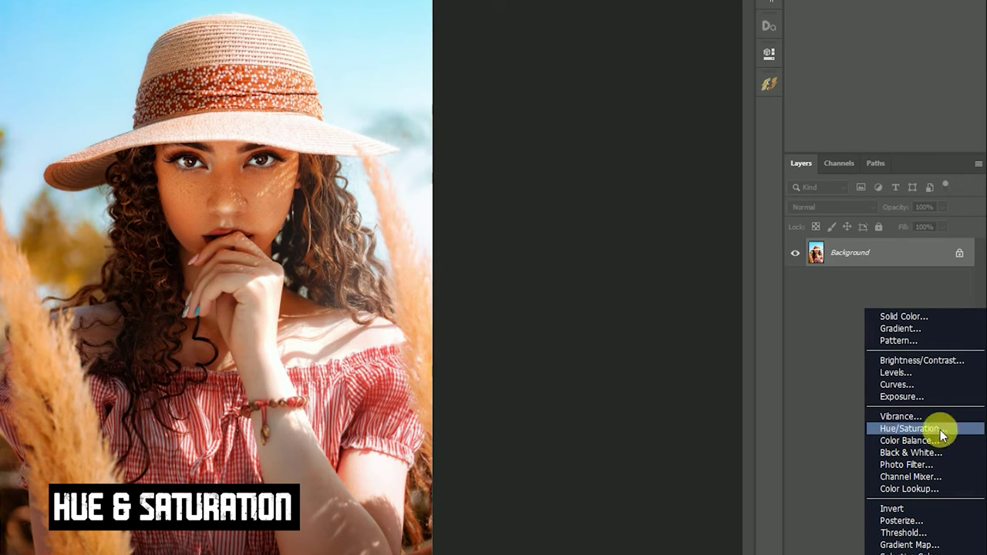
{"action": "left_click", "coordinate": [916, 429]}
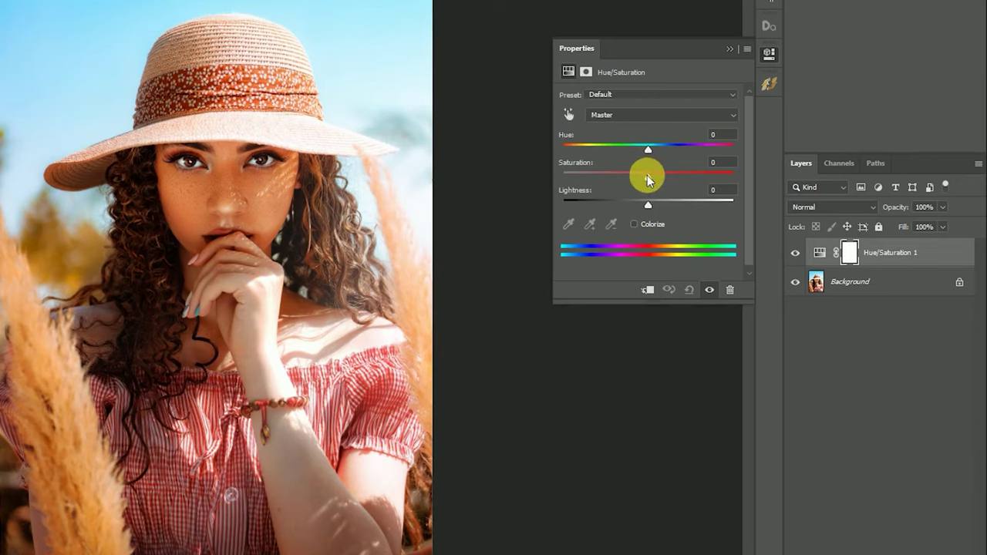
{"action": "left_click_drag", "start_coordinate": [648, 178], "coordinate": [617, 180]}
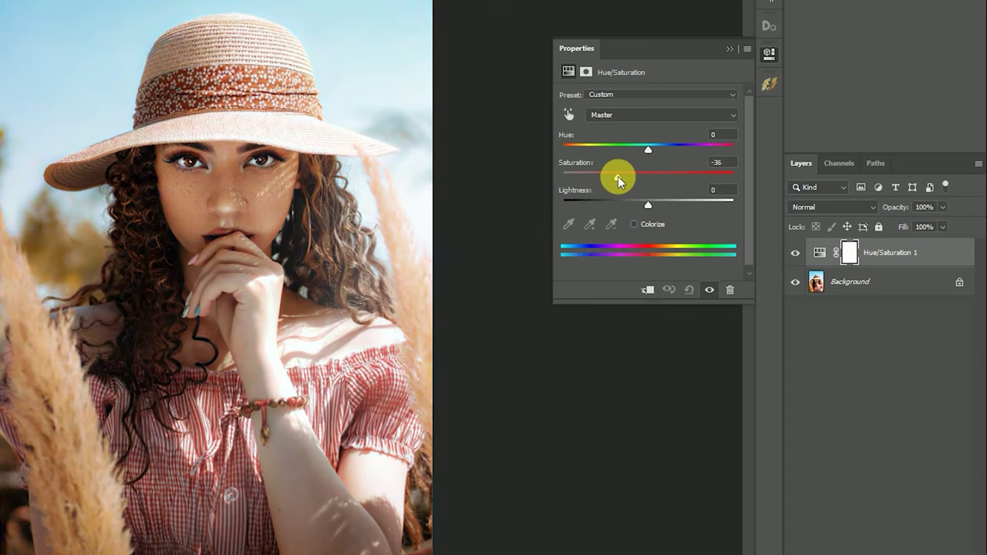
{"action": "left_click_drag", "start_coordinate": [617, 180], "coordinate": [615, 181]}
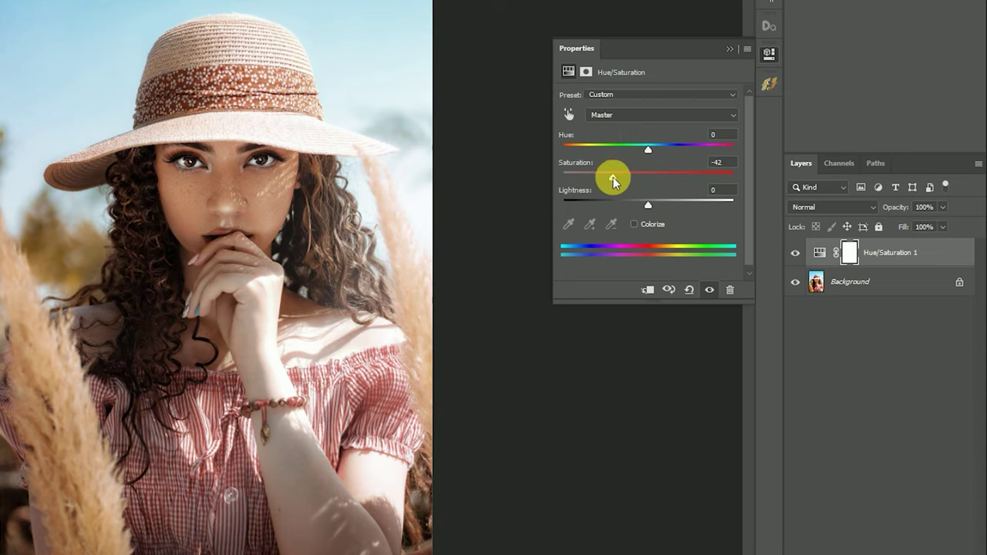
{"action": "left_click_drag", "start_coordinate": [614, 179], "coordinate": [618, 181]}
{"action": "left_click_drag", "start_coordinate": [617, 179], "coordinate": [624, 182]}
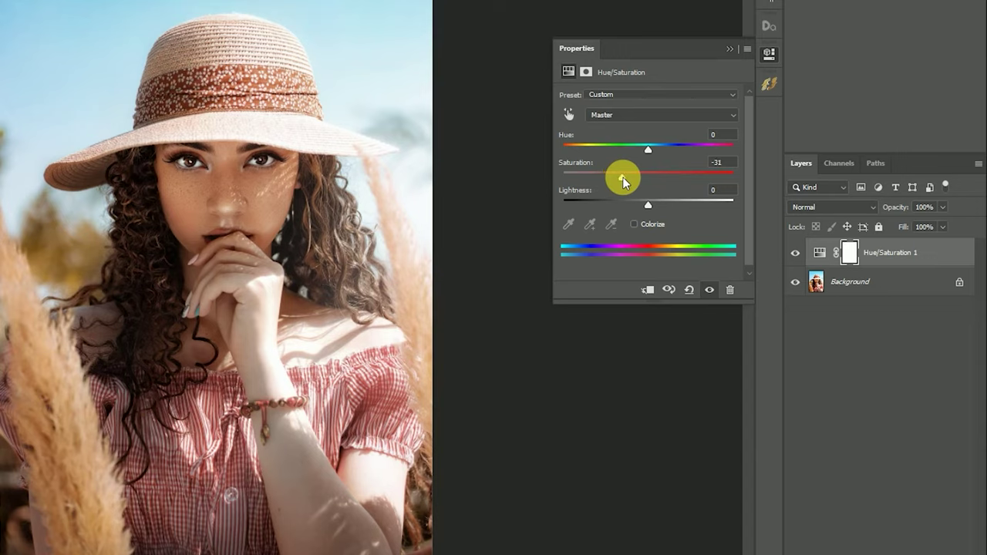
{"action": "left_click", "coordinate": [623, 115]}
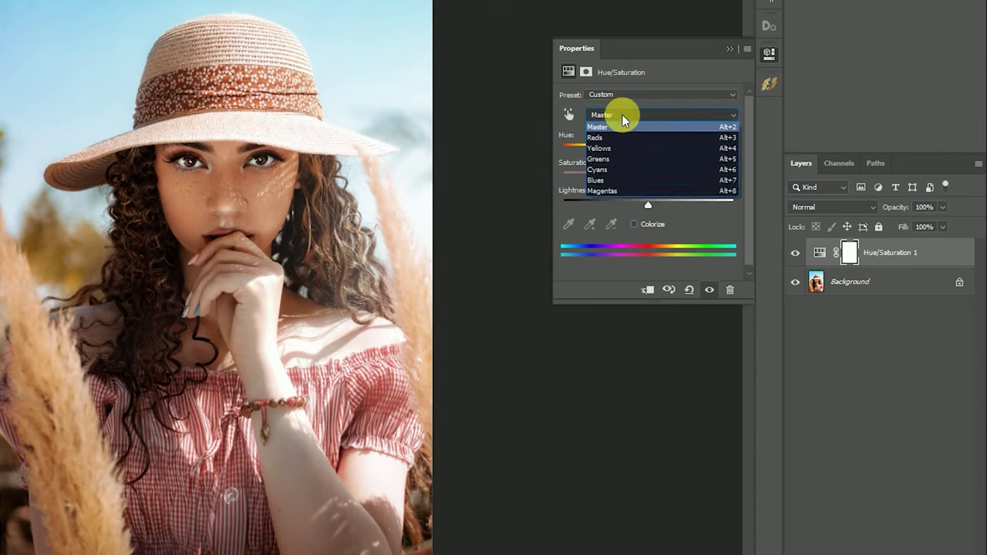
- Desaturate the Cyans range and drop Blues saturation to -50 to mute the sky
{"action": "left_click", "coordinate": [618, 170]}
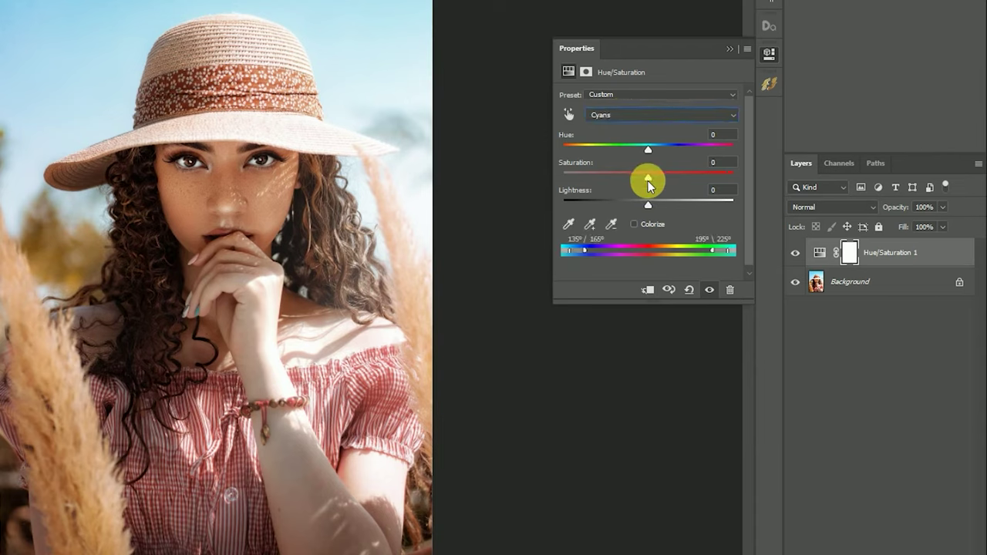
{"action": "left_click_drag", "start_coordinate": [644, 178], "coordinate": [606, 177]}
{"action": "left_click", "coordinate": [625, 114]}
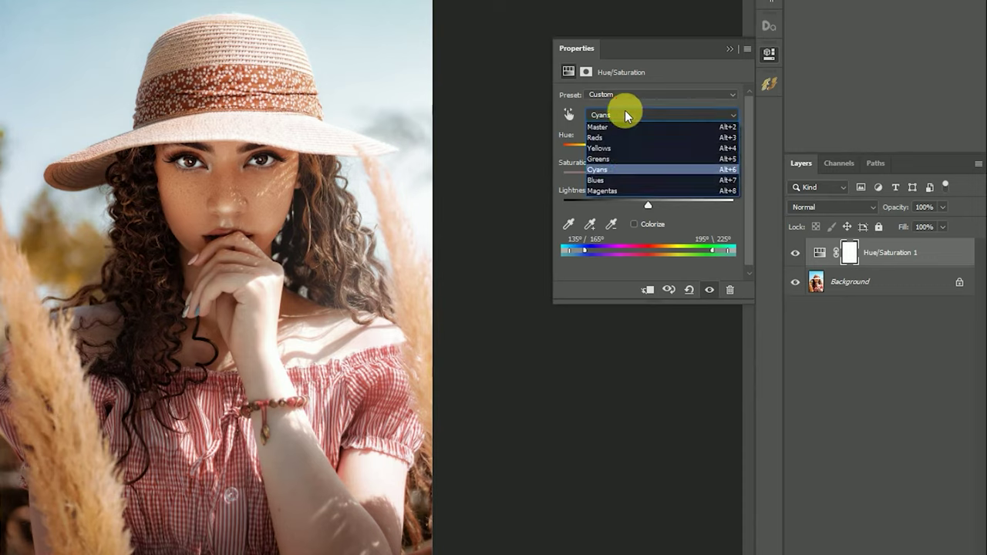
{"action": "left_click", "coordinate": [621, 180]}
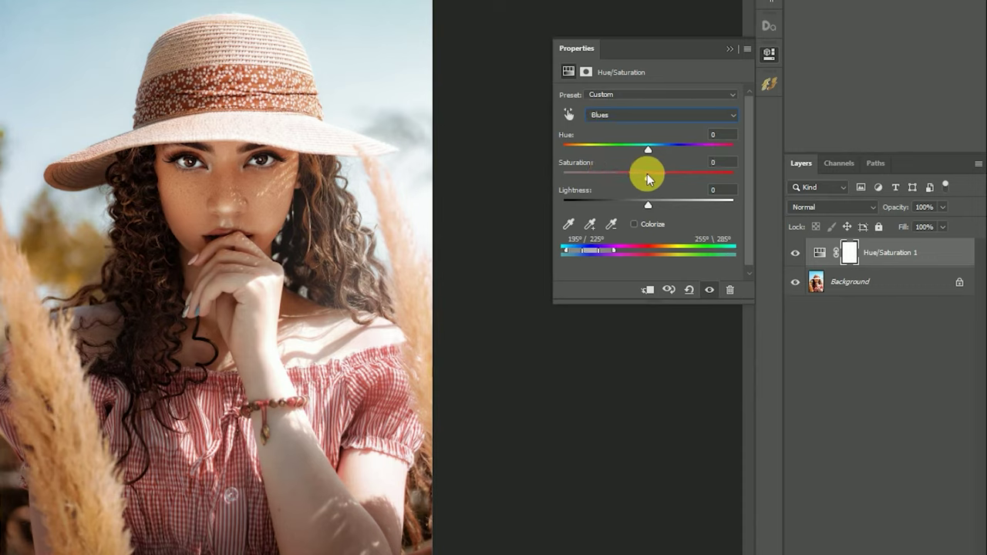
{"action": "left_click_drag", "start_coordinate": [647, 177], "coordinate": [606, 179]}
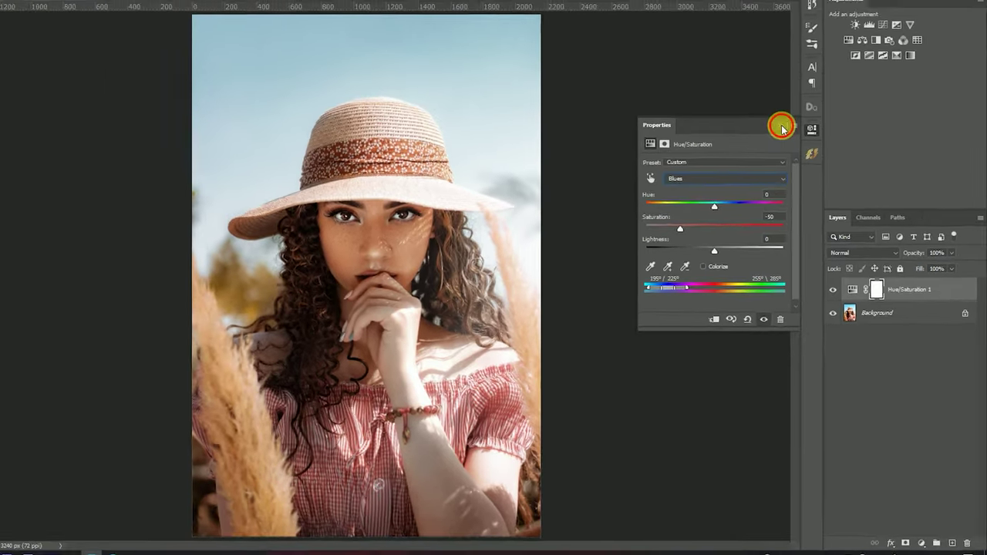
{"action": "left_click", "coordinate": [803, 160]}
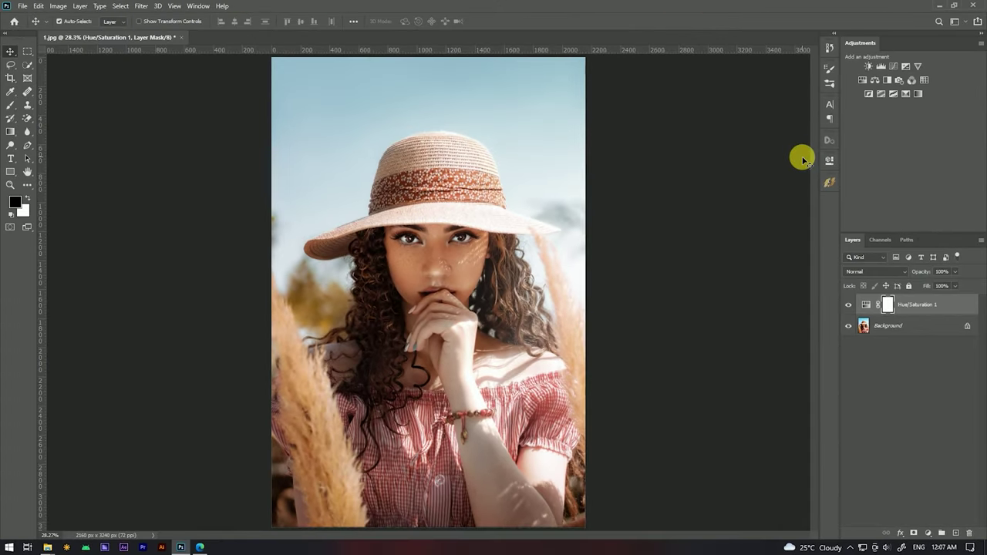
{"action": "left_click", "coordinate": [931, 534]}
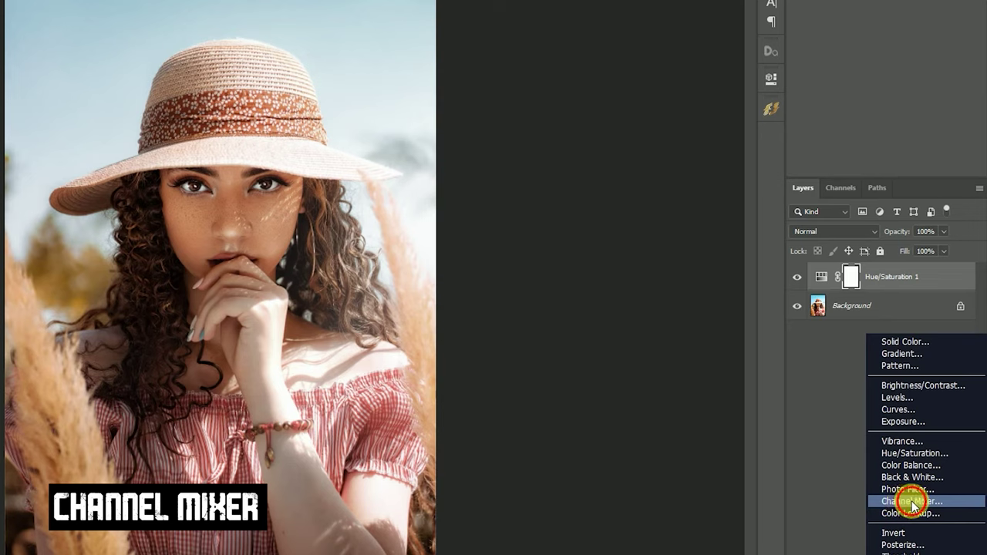
- Add a Channel Mixer 1 layer whose Blue output uses Green +100 and Blue 0
{"action": "left_click", "coordinate": [912, 502]}
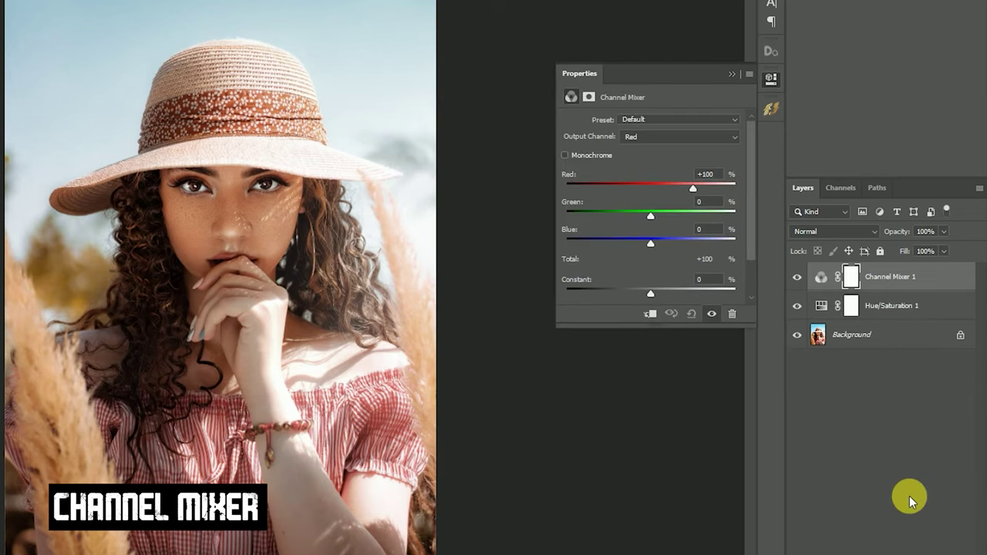
{"action": "left_click", "coordinate": [643, 137]}
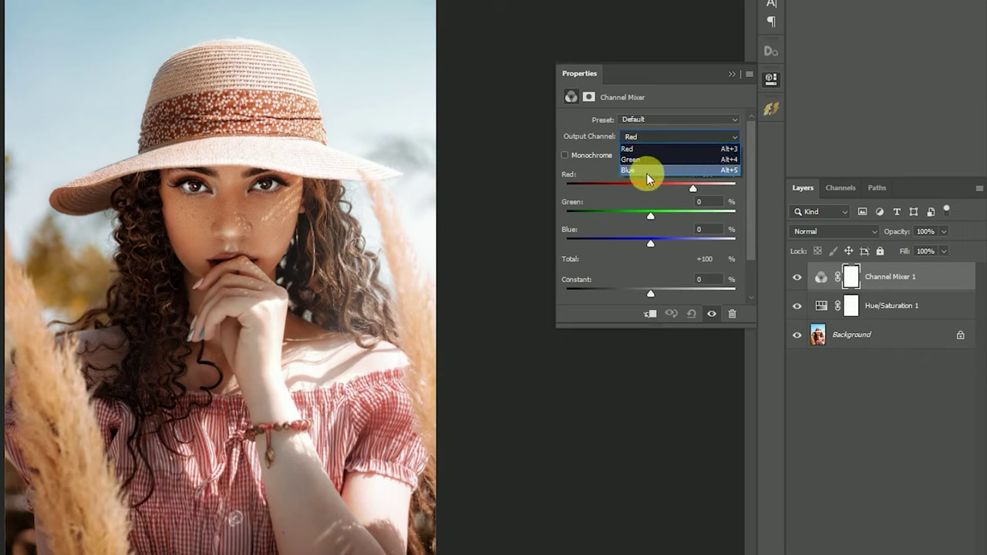
{"action": "left_click", "coordinate": [672, 170]}
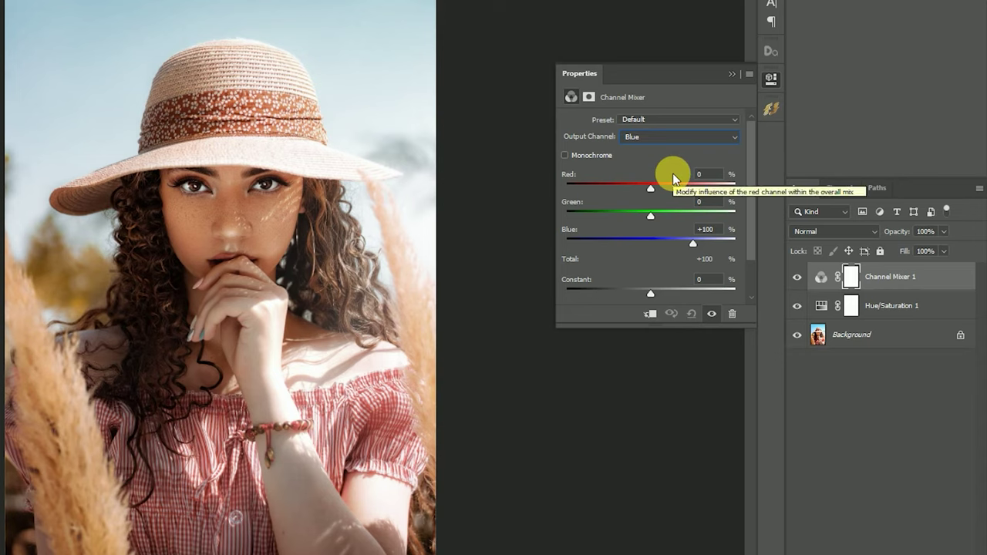
{"action": "left_click_drag", "start_coordinate": [651, 216], "coordinate": [693, 220]}
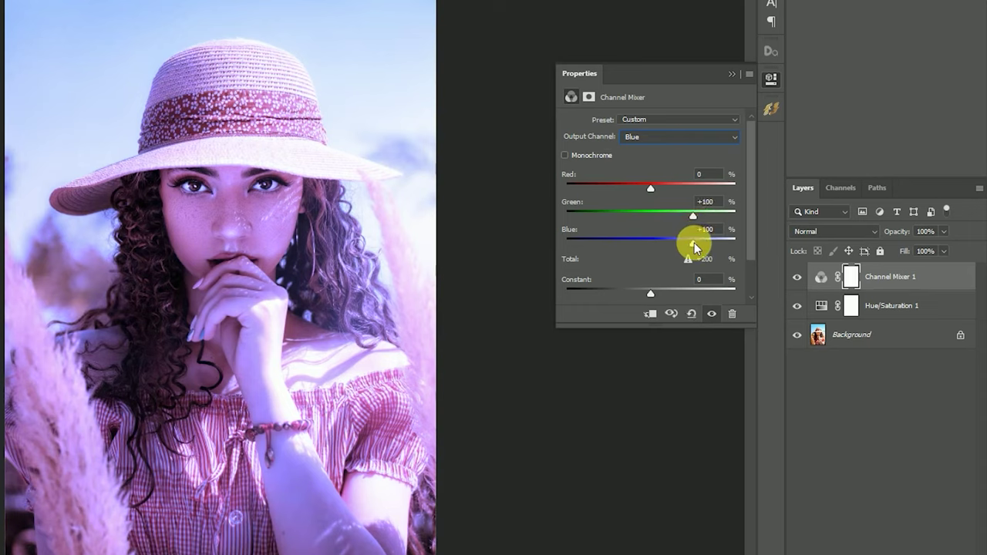
{"action": "left_click_drag", "start_coordinate": [672, 241], "coordinate": [652, 241]}
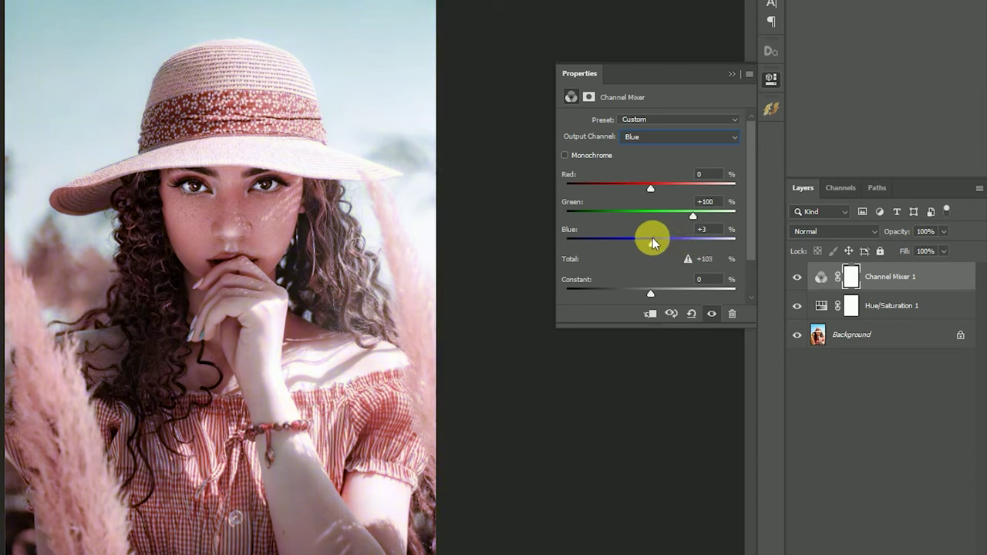
{"action": "left_click_drag", "start_coordinate": [653, 240], "coordinate": [651, 240]}
{"action": "left_click", "coordinate": [829, 233]}
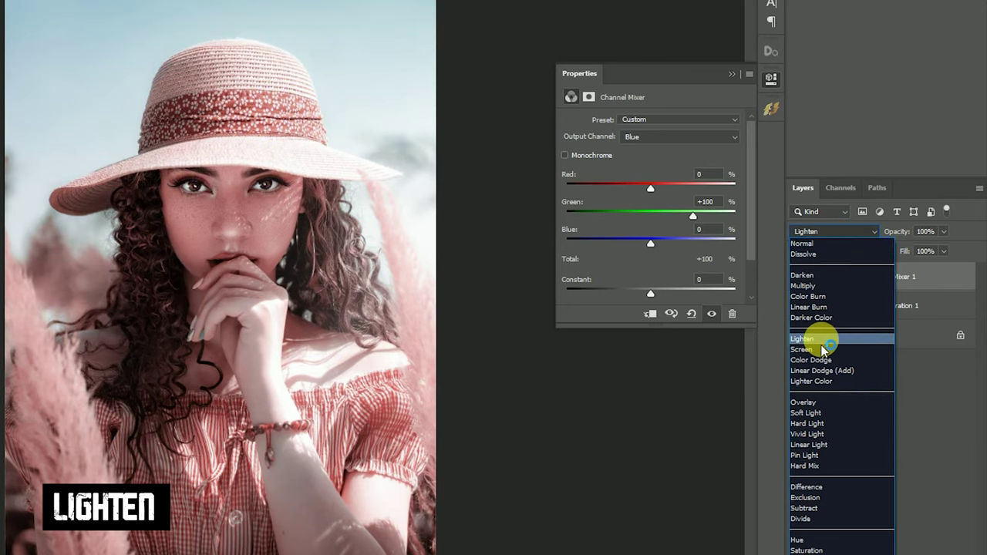
- Blend the Channel Mixer in Lighten mode and ease Green in the Blue output to +80
{"action": "left_click", "coordinate": [823, 342]}
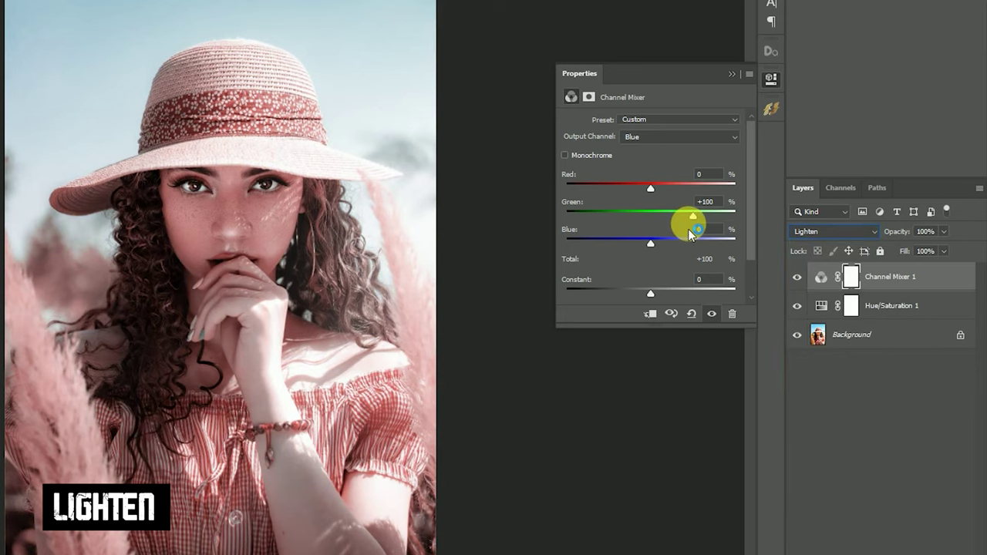
{"action": "left_click_drag", "start_coordinate": [692, 220], "coordinate": [695, 218]}
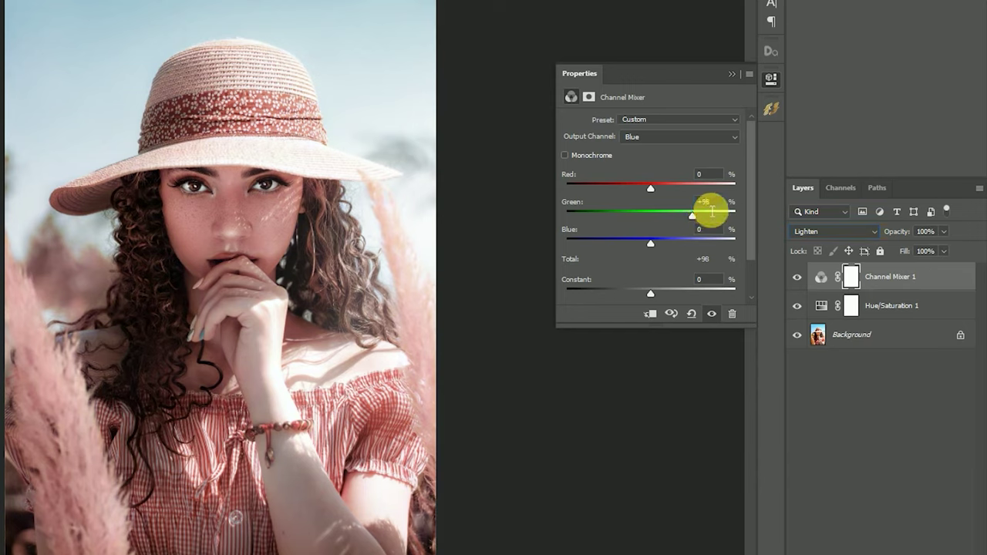
{"action": "left_click", "coordinate": [708, 207]}
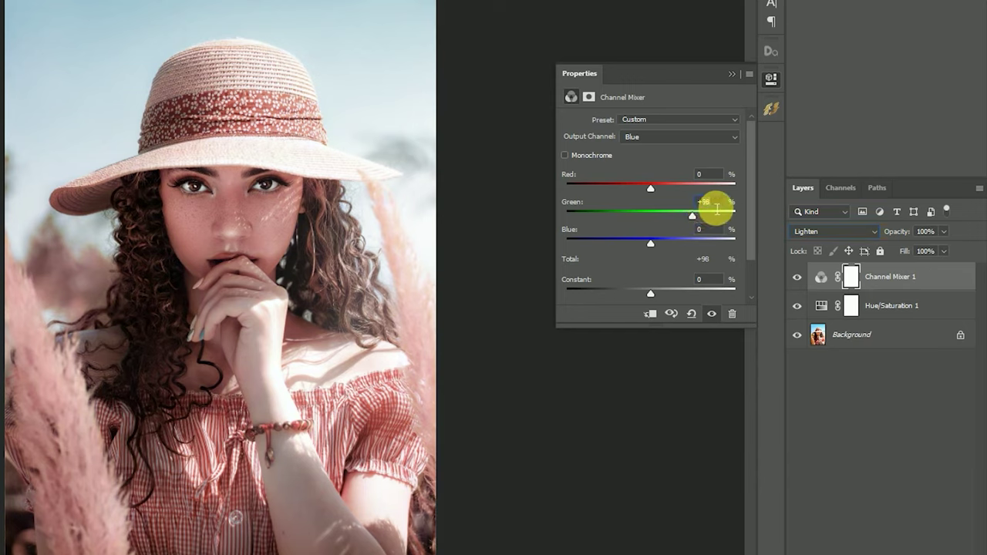
{"action": "type", "text": "+80"}
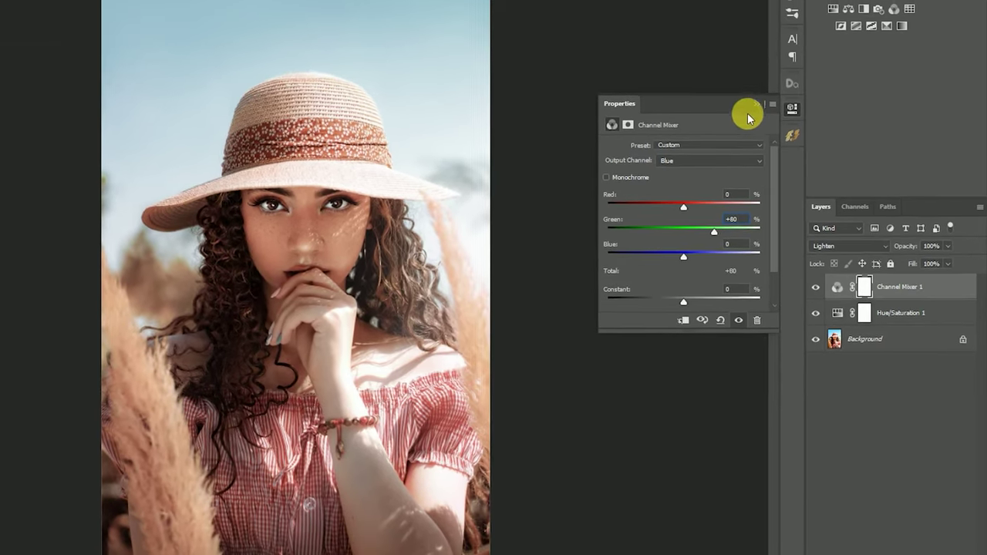
{"action": "left_click", "coordinate": [732, 74]}
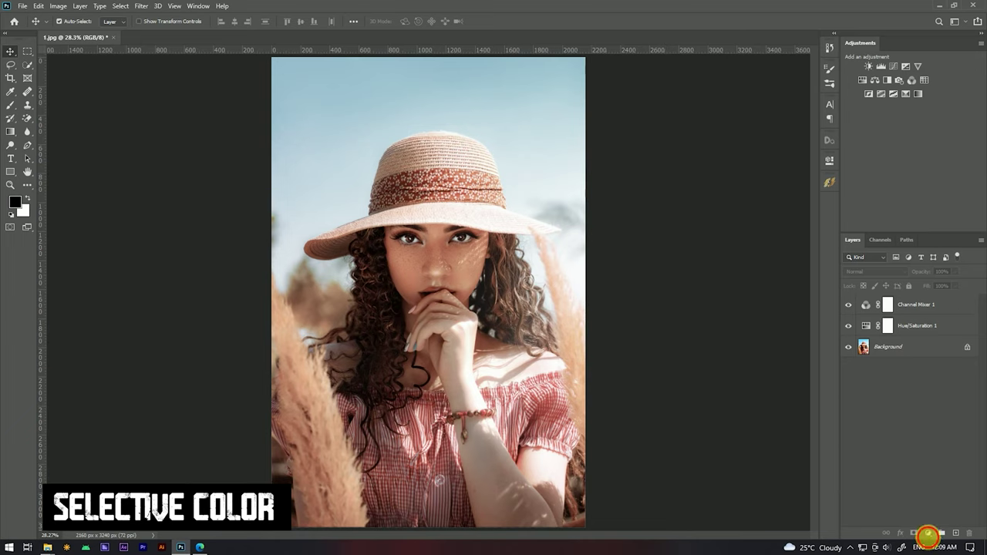
- Add a Selective Color 1 layer setting Reds to Cyan +60 and Yellow +30
{"action": "left_click", "coordinate": [929, 534]}
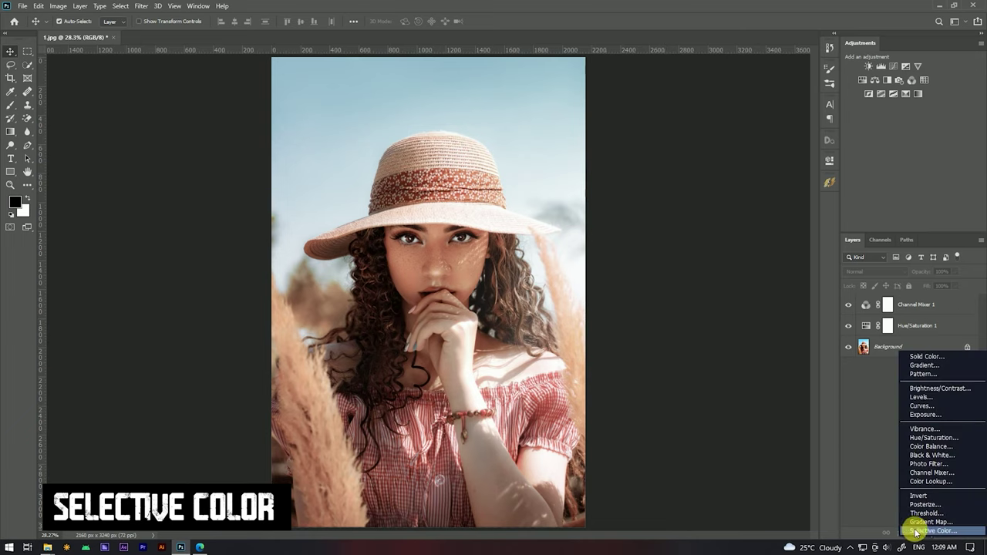
{"action": "left_click", "coordinate": [923, 531]}
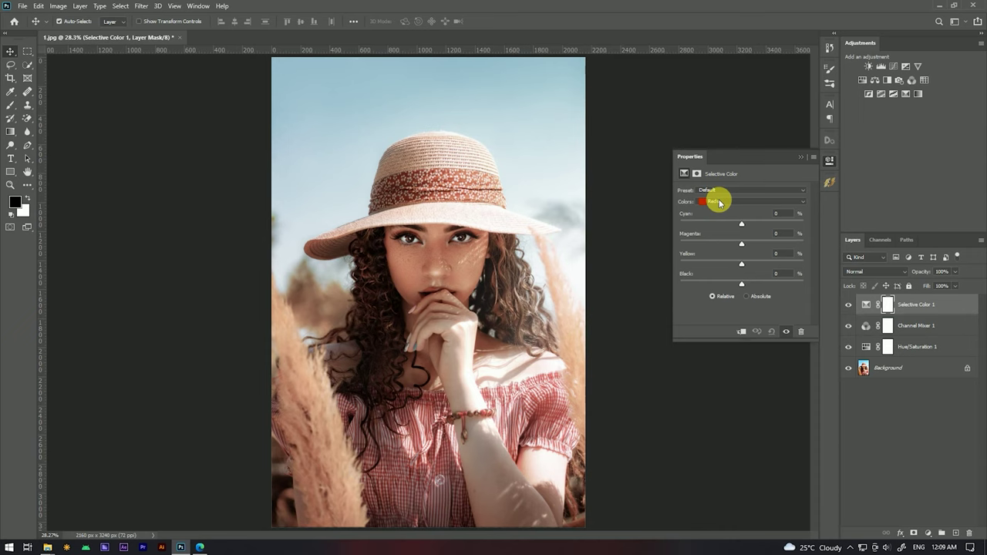
{"action": "mouse_move", "coordinate": [742, 228]}
{"action": "left_mouse_down"}
{"action": "mouse_move", "coordinate": [767, 230]}
{"action": "mouse_move", "coordinate": [763, 222]}
{"action": "left_mouse_up"}
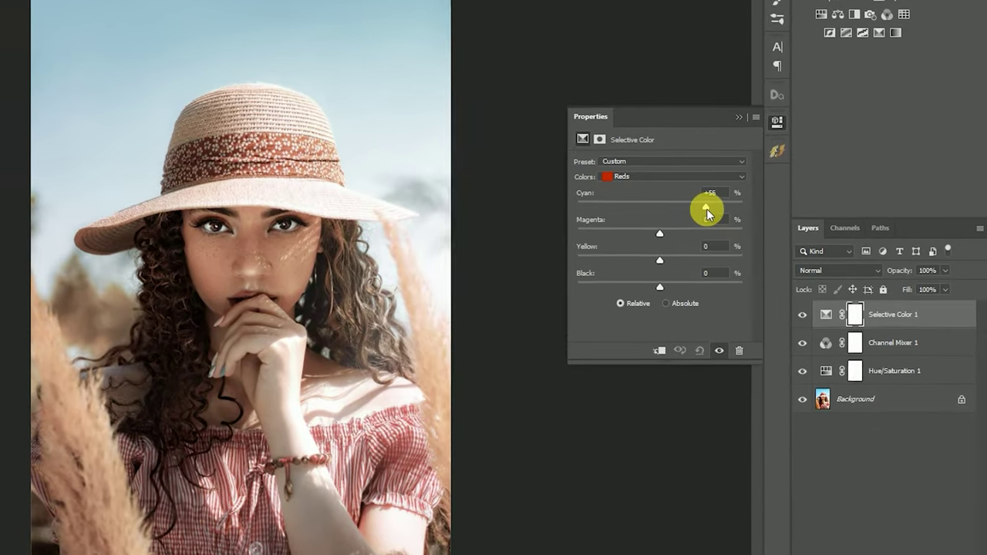
{"action": "left_click_drag", "start_coordinate": [707, 209], "coordinate": [701, 207]}
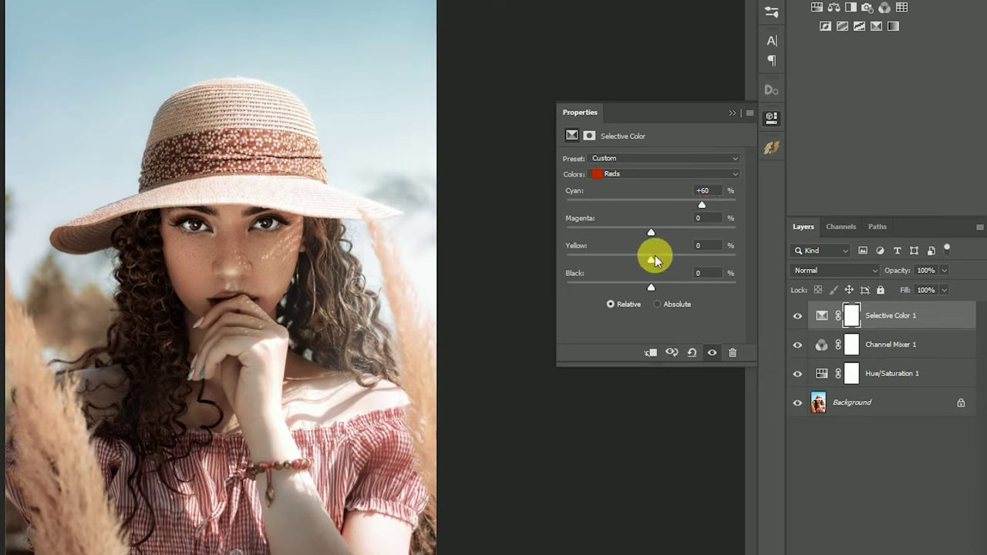
{"action": "left_click_drag", "start_coordinate": [652, 261], "coordinate": [703, 262]}
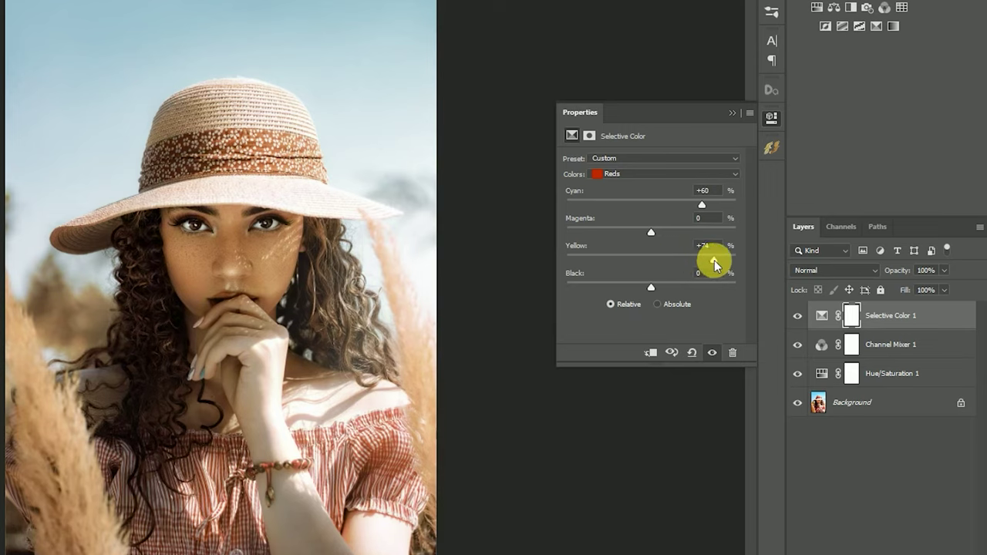
{"action": "left_click_drag", "start_coordinate": [711, 265], "coordinate": [710, 264]}
{"action": "left_click_drag", "start_coordinate": [710, 263], "coordinate": [685, 260]}
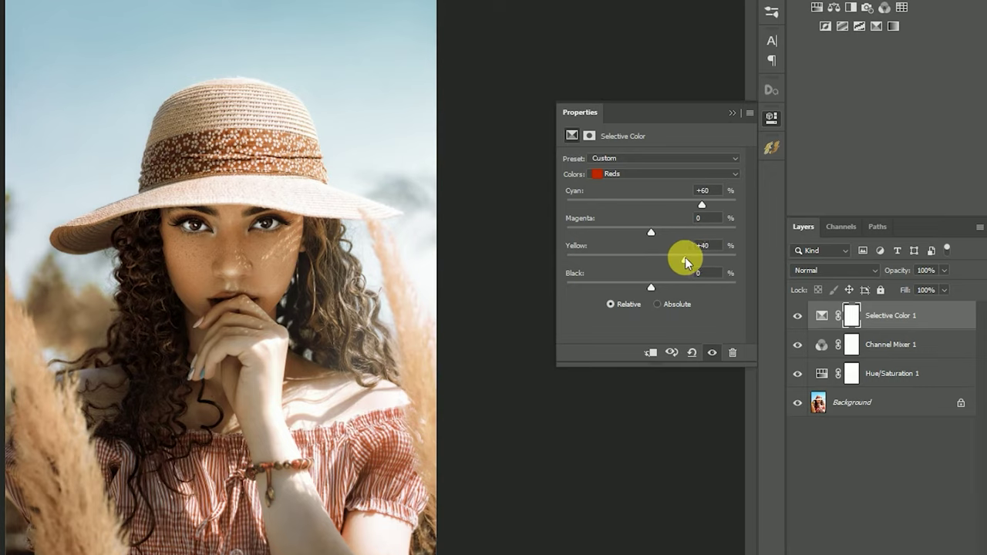
{"action": "left_click_drag", "start_coordinate": [685, 263], "coordinate": [679, 263]}
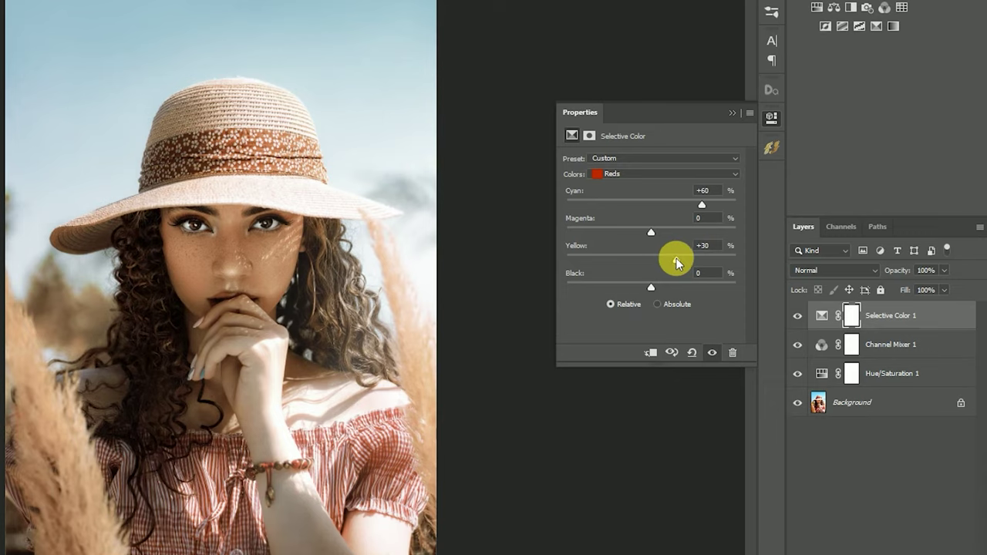
- Set the Selective Color Whites to Black -35 to brighten the highlights
{"action": "left_click", "coordinate": [612, 175]}
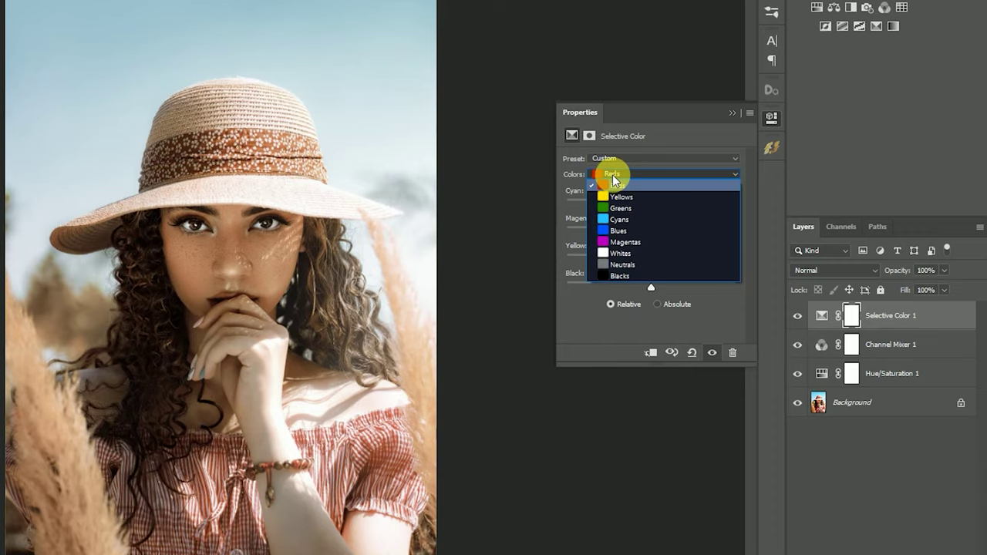
{"action": "left_click", "coordinate": [628, 253]}
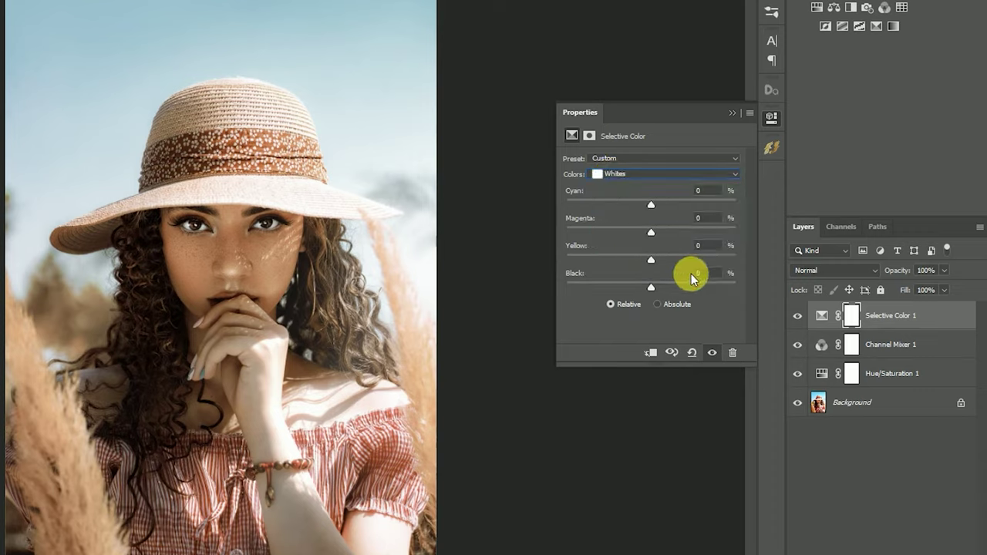
{"action": "left_click_drag", "start_coordinate": [657, 290], "coordinate": [625, 279]}
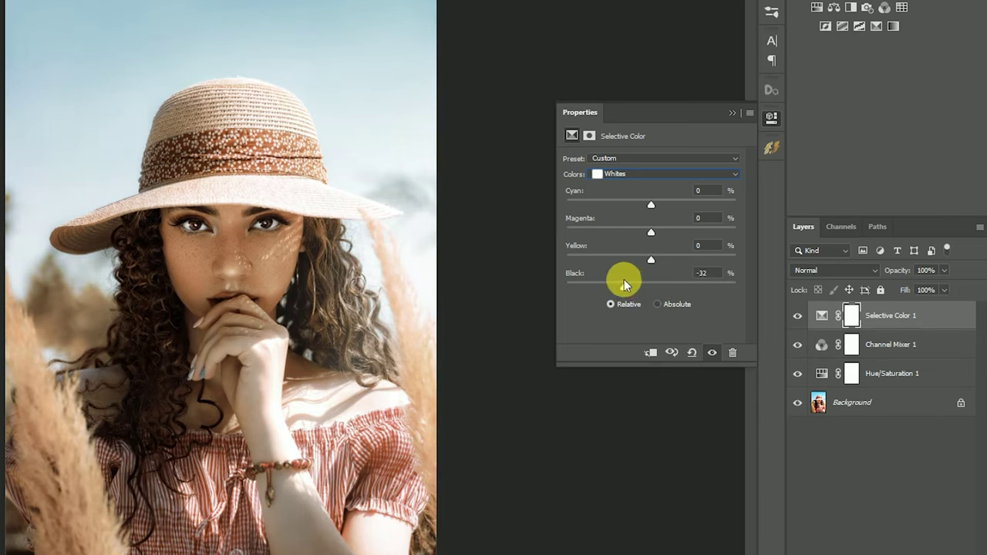
{"action": "left_click_drag", "start_coordinate": [624, 283], "coordinate": [622, 282]}
{"action": "left_click_drag", "start_coordinate": [706, 284], "coordinate": [714, 282]}
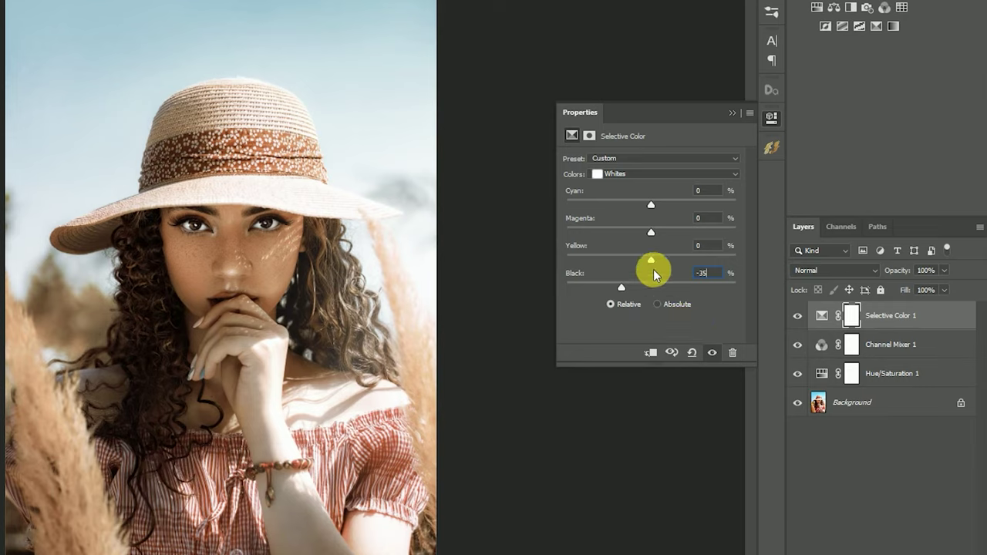
{"action": "left_click", "coordinate": [625, 174]}
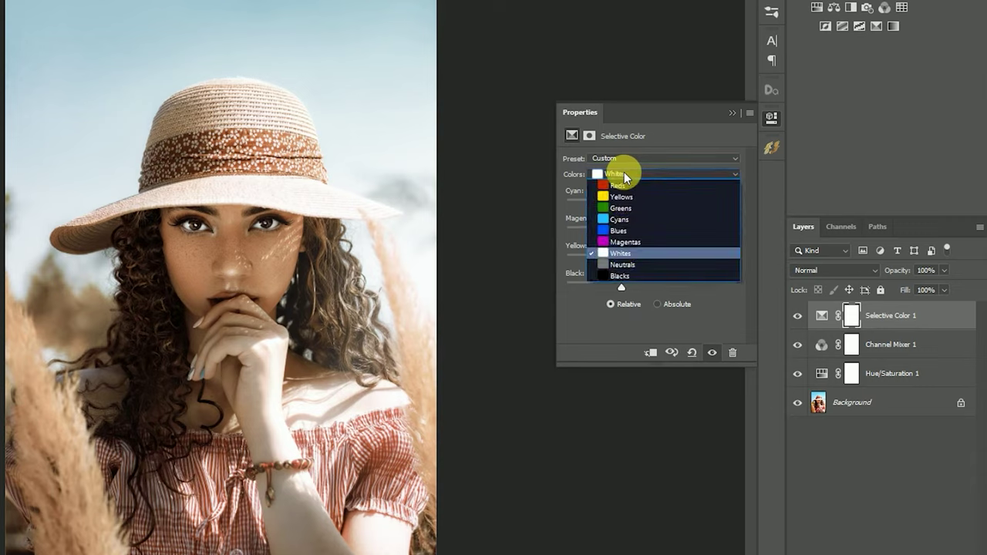
- Set the Selective Color Neutrals to Cyan -10, Yellow +5 and Black +10
{"action": "left_click", "coordinate": [629, 267]}
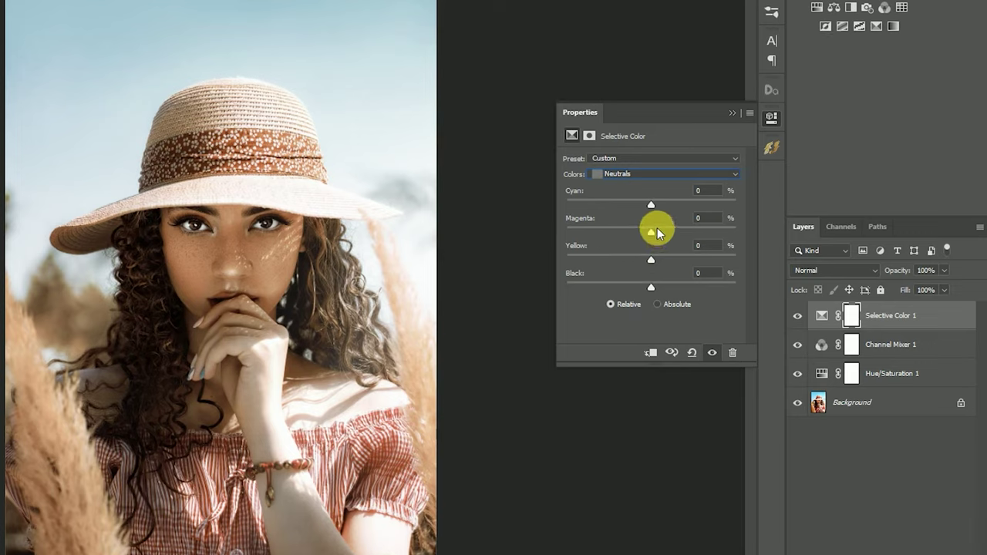
{"action": "left_click_drag", "start_coordinate": [653, 207], "coordinate": [634, 203]}
{"action": "left_click_drag", "start_coordinate": [651, 260], "coordinate": [656, 262]}
{"action": "left_click_drag", "start_coordinate": [634, 208], "coordinate": [639, 209]}
{"action": "mouse_move", "coordinate": [652, 287]}
{"action": "left_mouse_down"}
{"action": "mouse_move", "coordinate": [669, 285]}
{"action": "mouse_move", "coordinate": [660, 282]}
{"action": "left_mouse_up"}
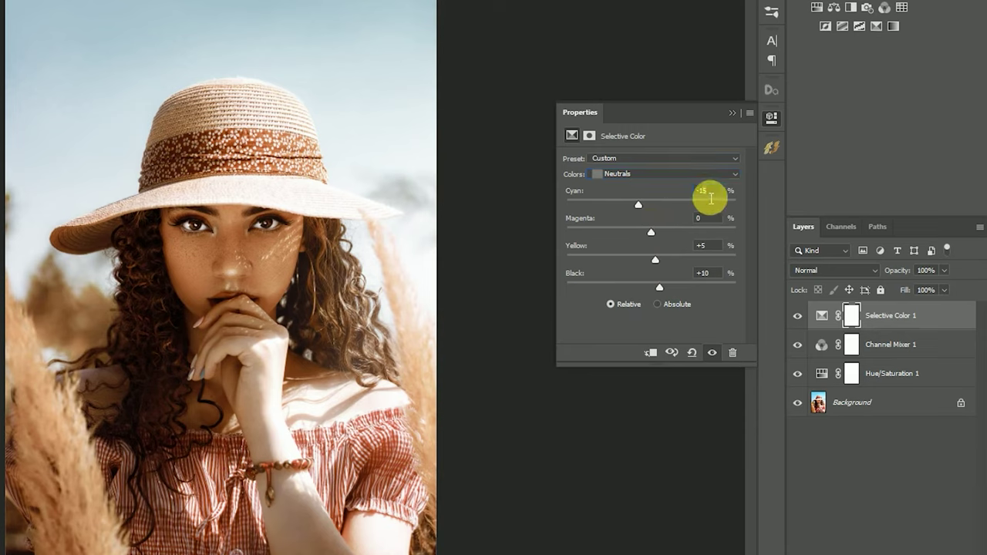
{"action": "type", "text": "-10"}
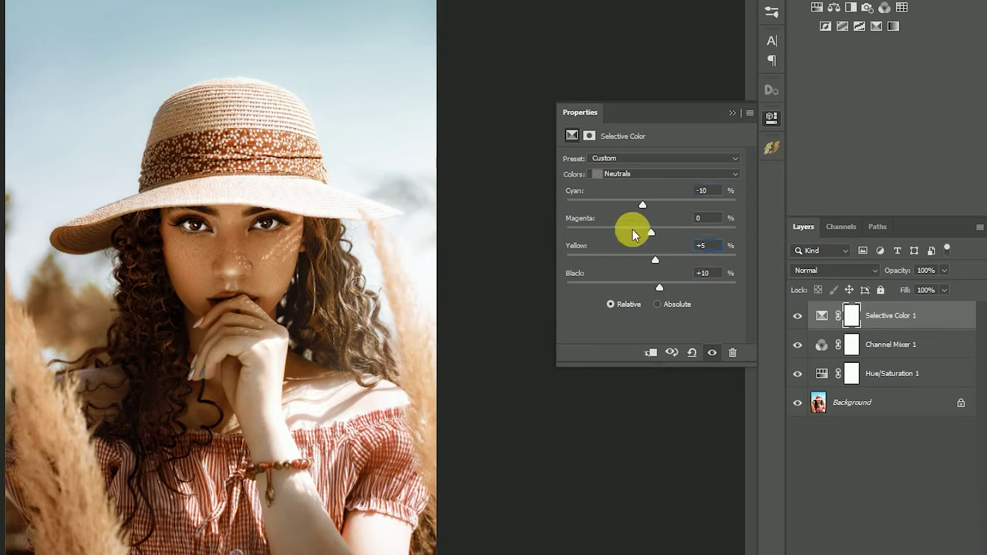
{"action": "left_click", "coordinate": [635, 175]}
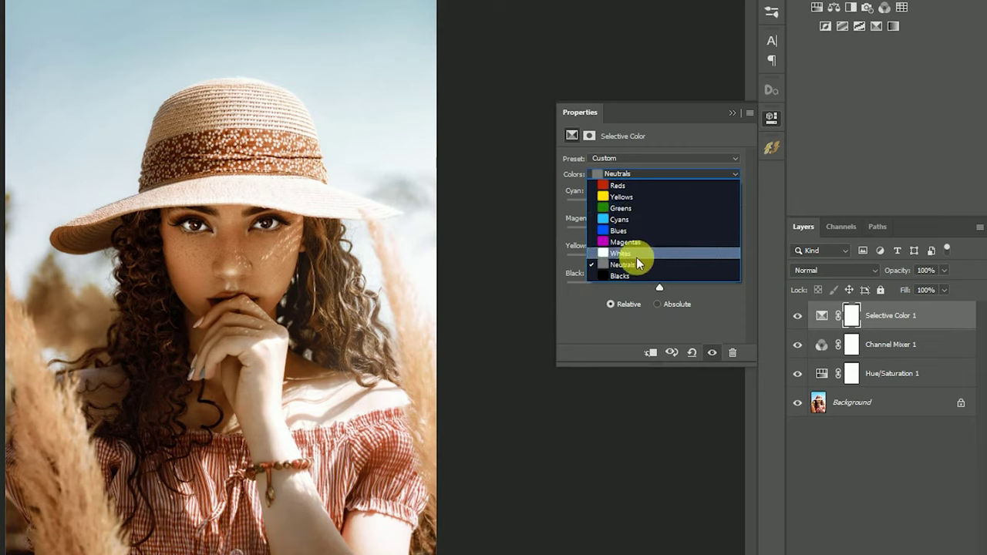
- Set the Selective Color Blacks' Cyan, Magenta, Yellow and Black all to +50
{"action": "left_click", "coordinate": [636, 270]}
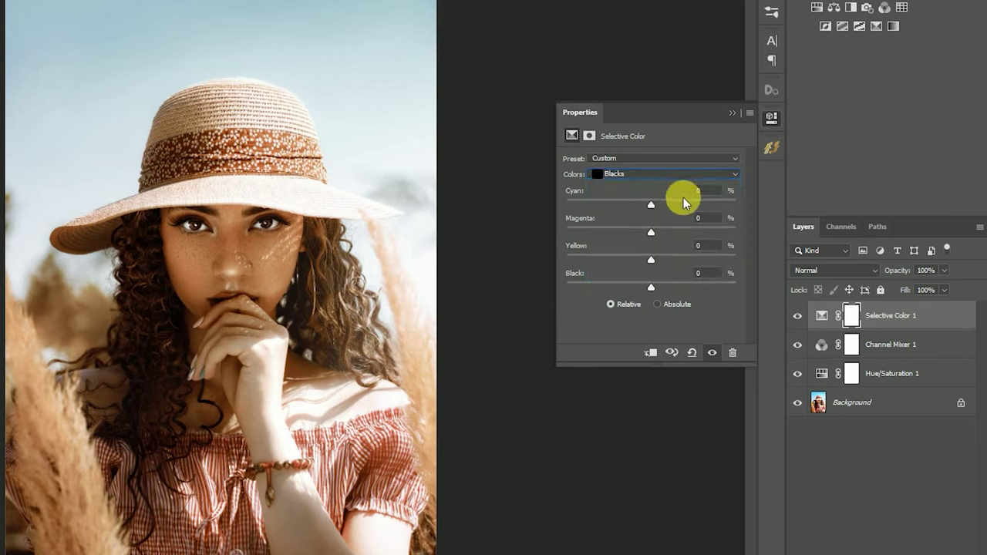
{"action": "left_click_drag", "start_coordinate": [651, 207], "coordinate": [669, 207]}
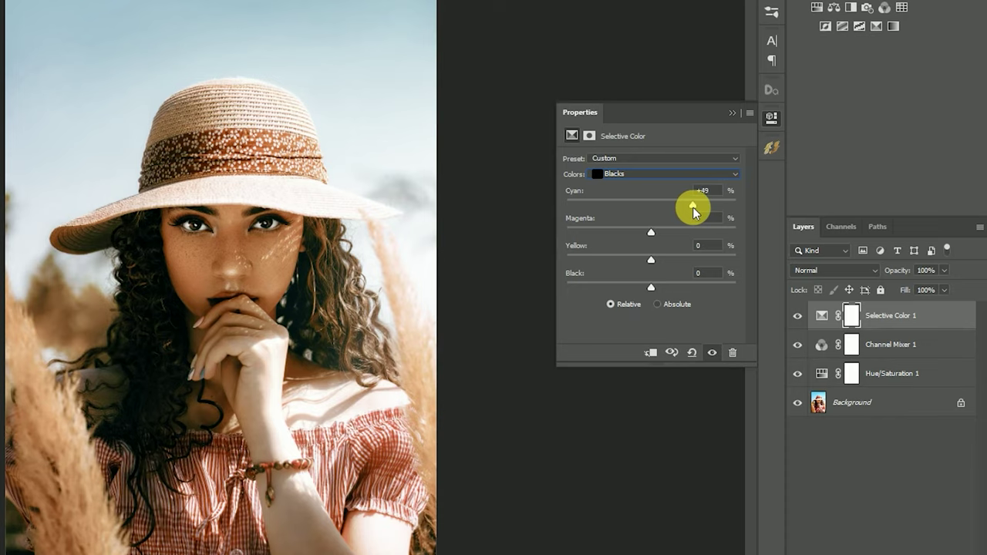
{"action": "left_click_drag", "start_coordinate": [652, 232], "coordinate": [697, 237]}
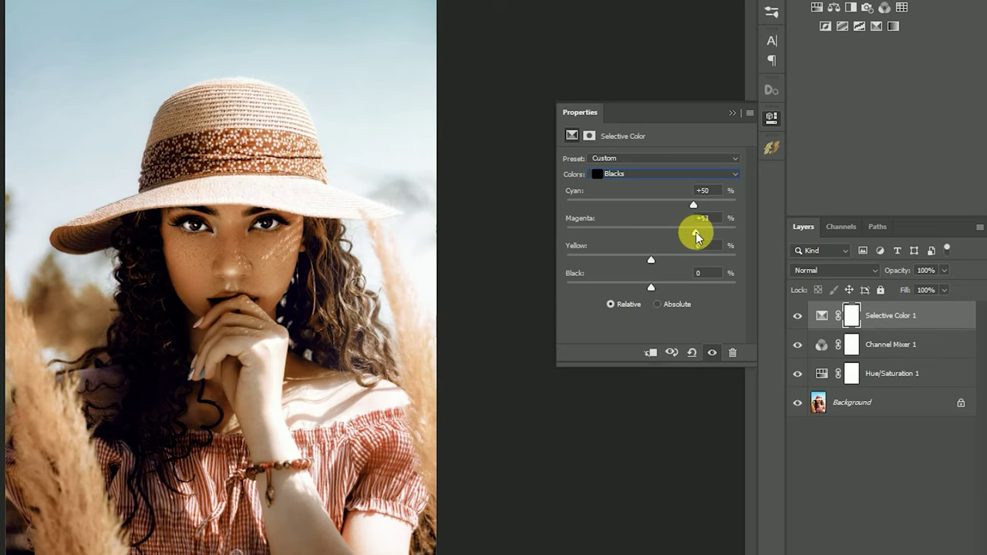
{"action": "left_click_drag", "start_coordinate": [696, 236], "coordinate": [695, 237]}
{"action": "left_click_drag", "start_coordinate": [696, 237], "coordinate": [691, 235]}
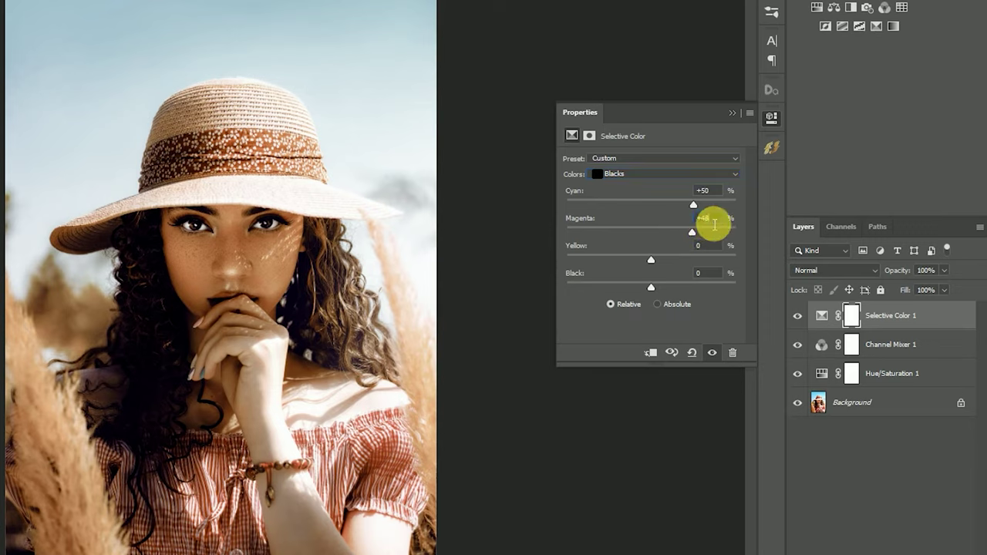
{"action": "key", "text": "Up"}
{"action": "key", "text": "Up"}
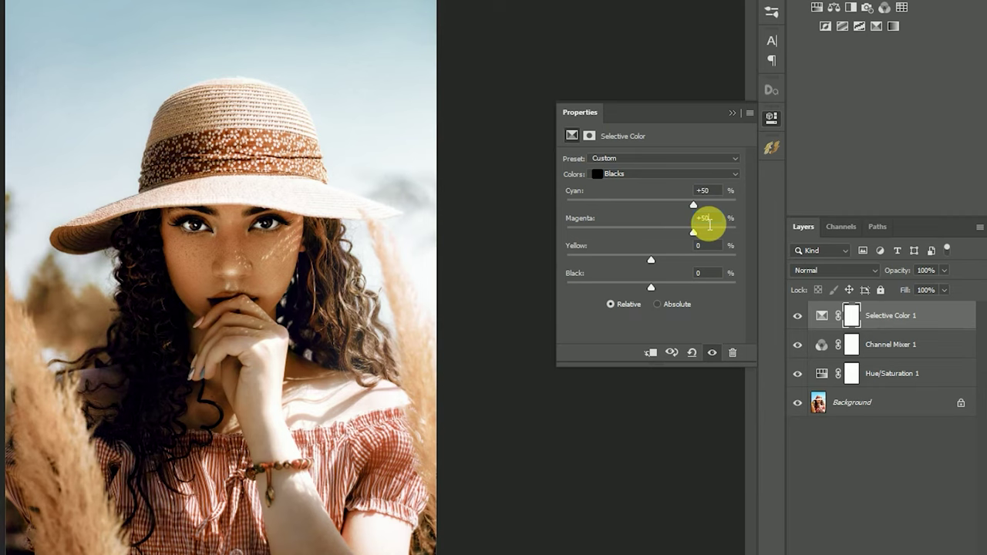
{"action": "left_click_drag", "start_coordinate": [652, 260], "coordinate": [694, 264]}
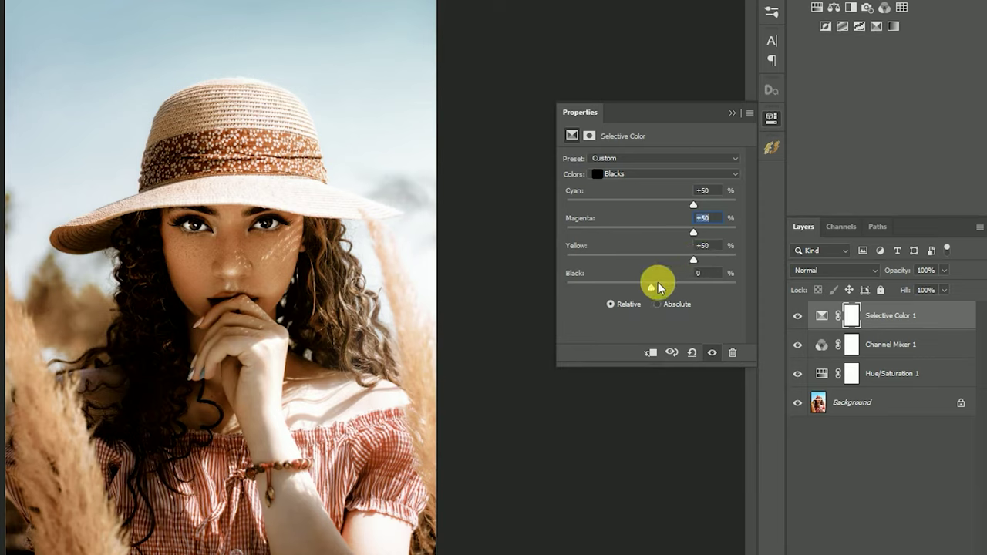
{"action": "left_click_drag", "start_coordinate": [655, 287], "coordinate": [694, 290]}
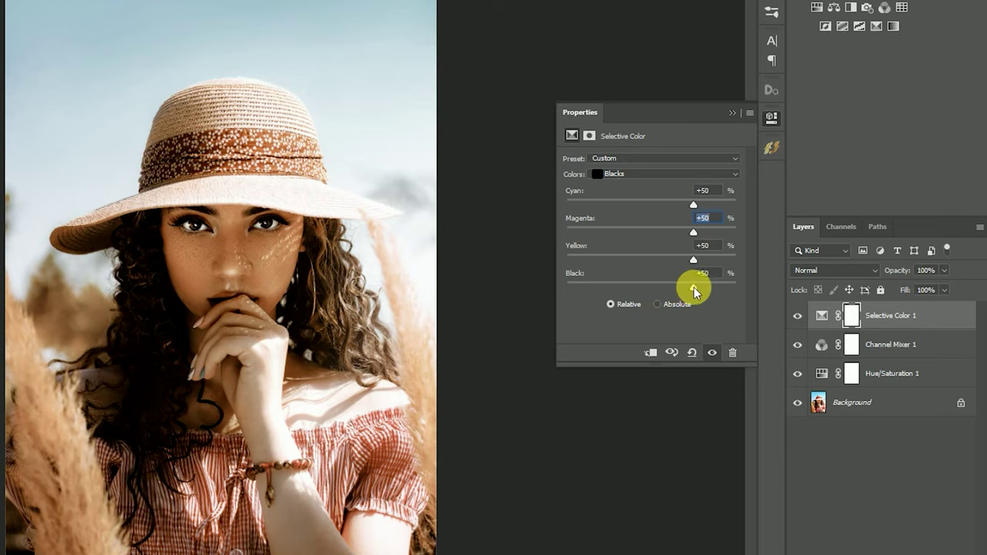
{"action": "left_click_drag", "start_coordinate": [695, 291], "coordinate": [694, 291]}
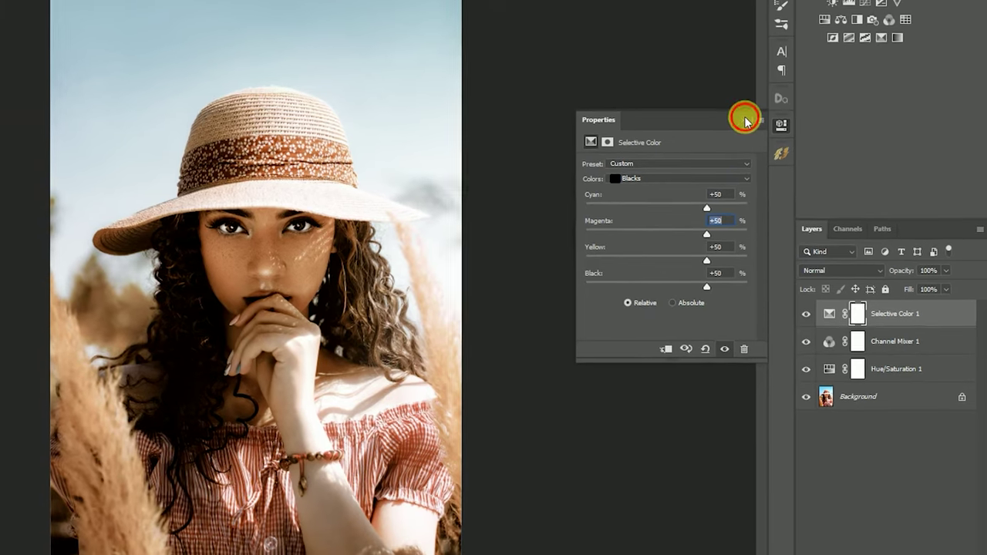
{"action": "left_click", "coordinate": [733, 112]}
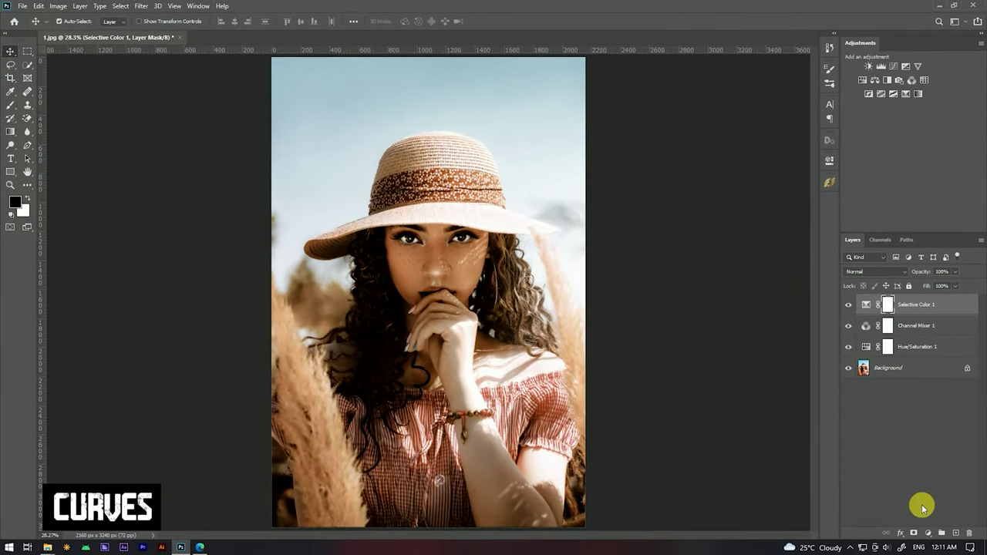
- Add a Curves 1 layer and reshape the RGB curve with a single midtone point
{"action": "left_click", "coordinate": [930, 533]}
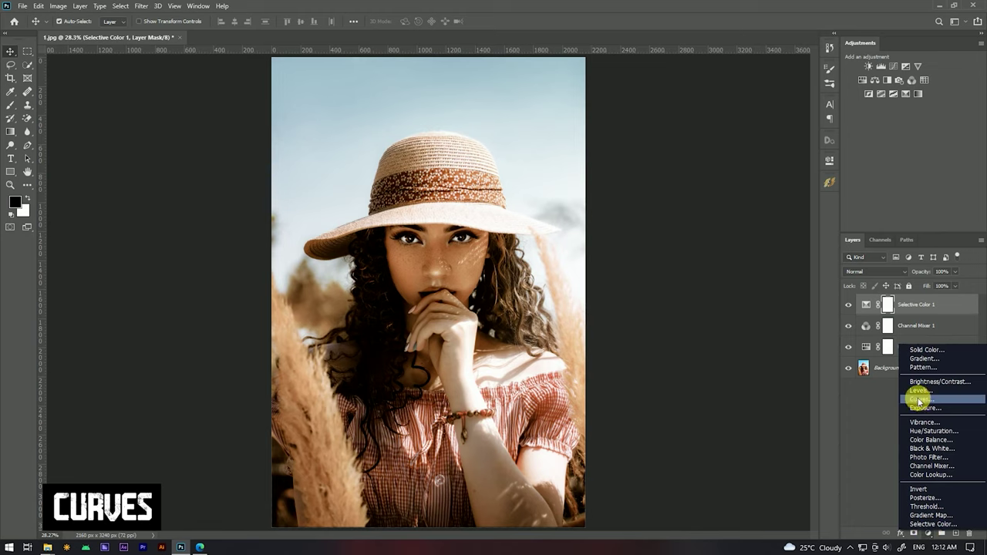
{"action": "left_click", "coordinate": [918, 400]}
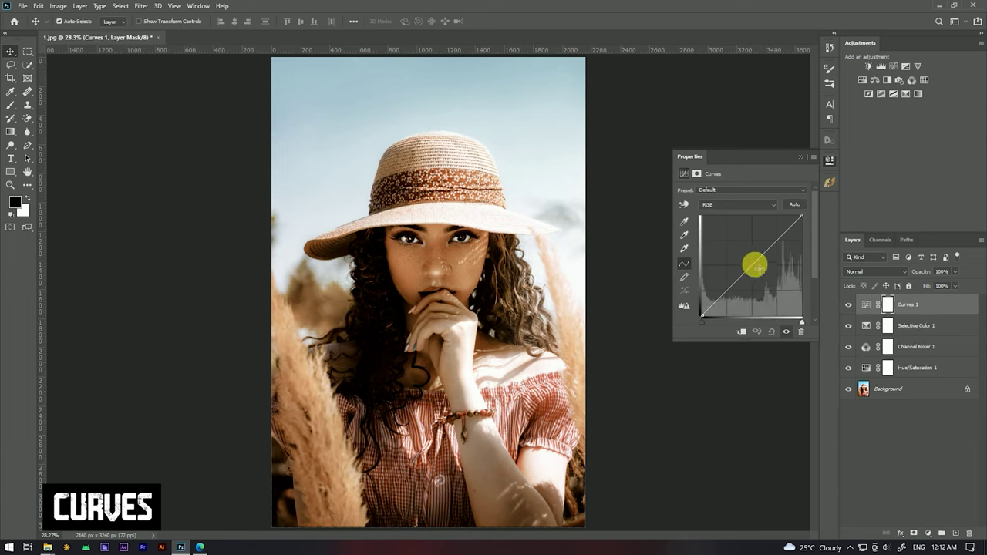
{"action": "left_click_drag", "start_coordinate": [756, 264], "coordinate": [761, 267]}
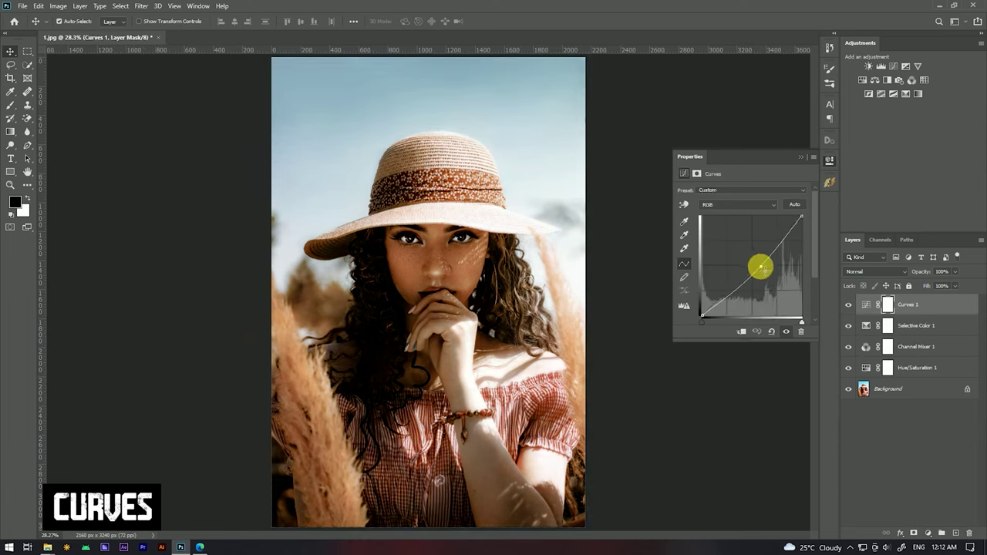
{"action": "left_click_drag", "start_coordinate": [760, 267], "coordinate": [773, 256]}
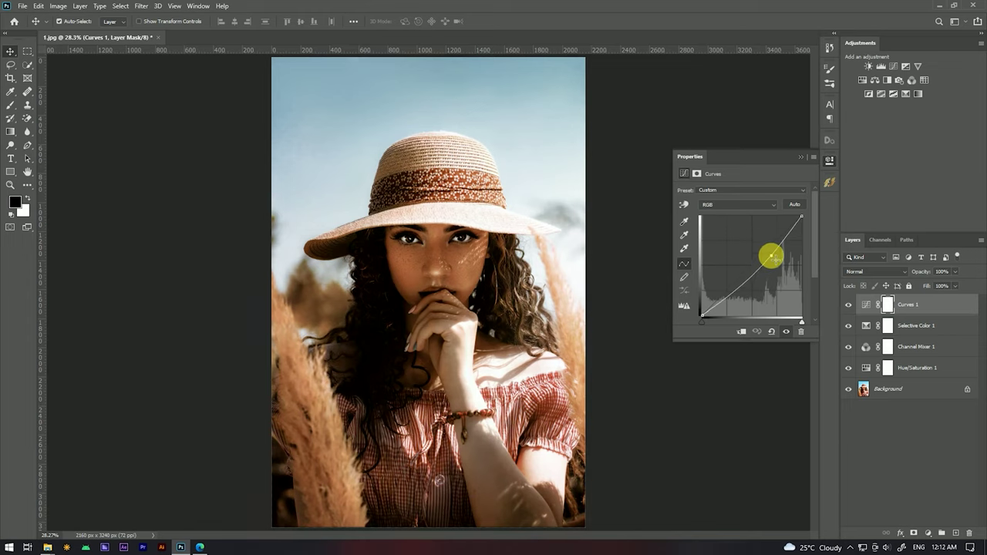
{"action": "left_click", "coordinate": [801, 159]}
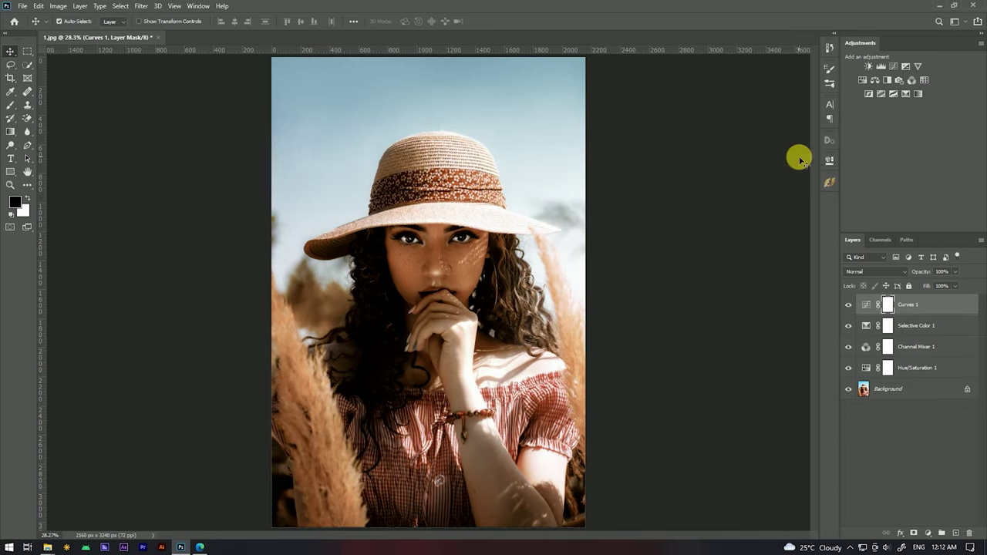
- Top the stack with a Brightness/Contrast 1 layer at Brightness 10, Contrast 5
{"action": "left_click", "coordinate": [929, 536]}
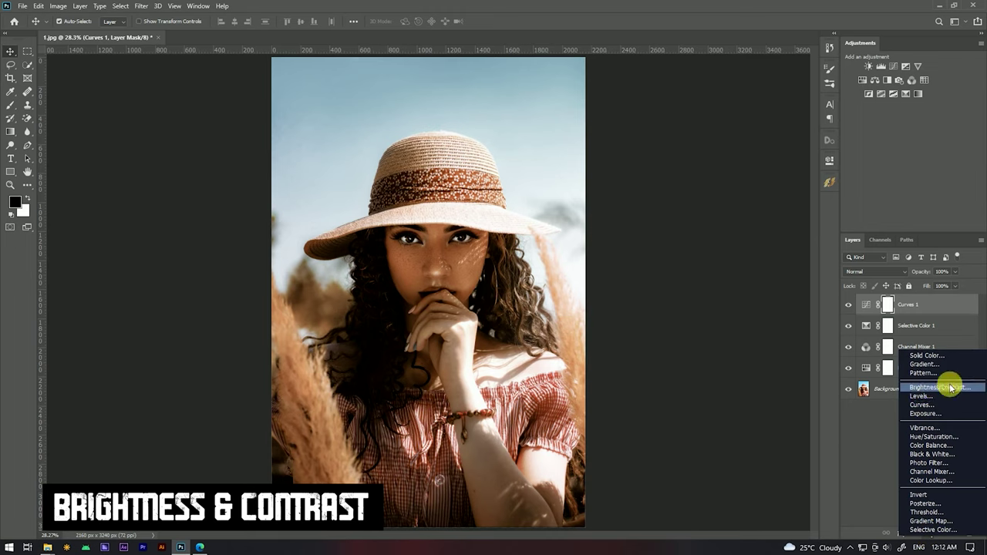
{"action": "left_click", "coordinate": [920, 388]}
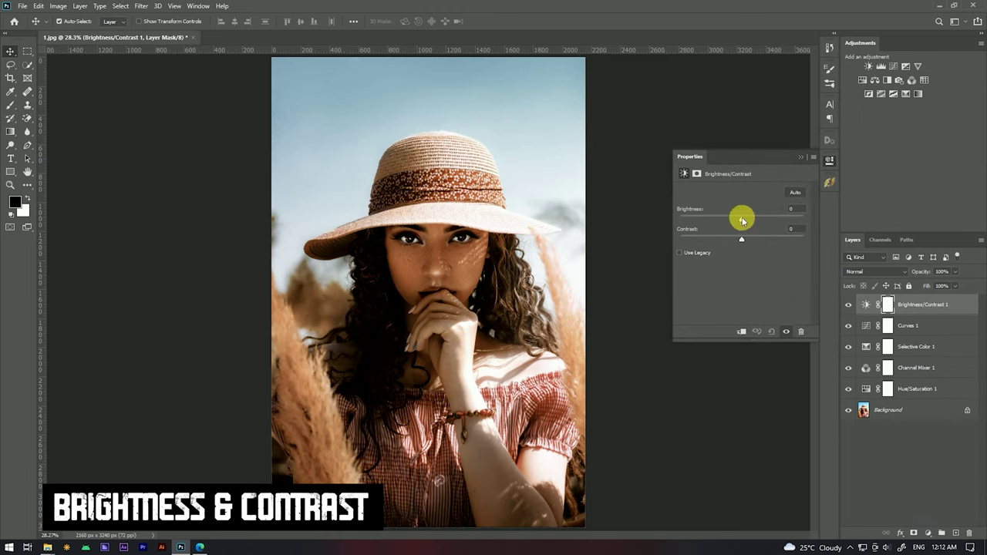
{"action": "left_click_drag", "start_coordinate": [742, 221], "coordinate": [747, 222]}
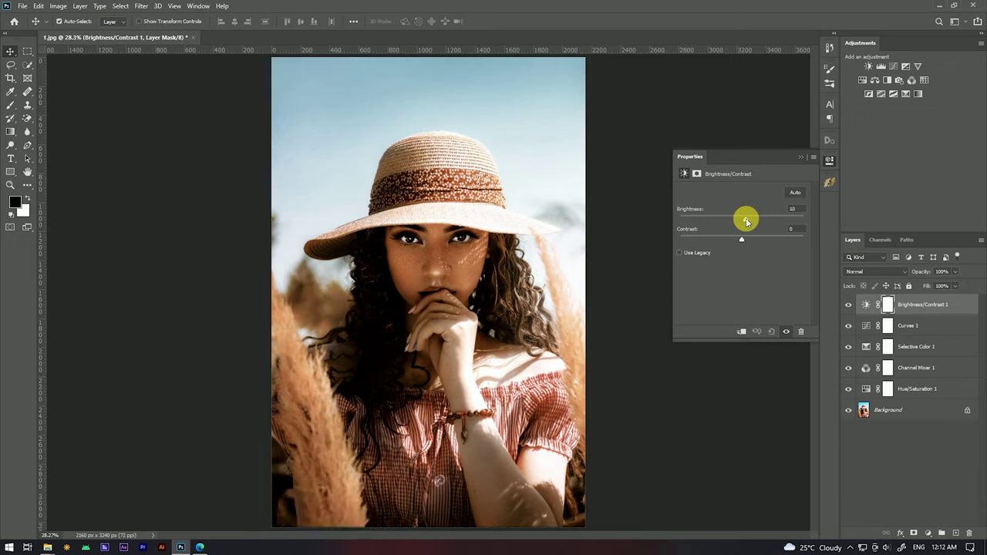
{"action": "left_click_drag", "start_coordinate": [743, 240], "coordinate": [747, 244]}
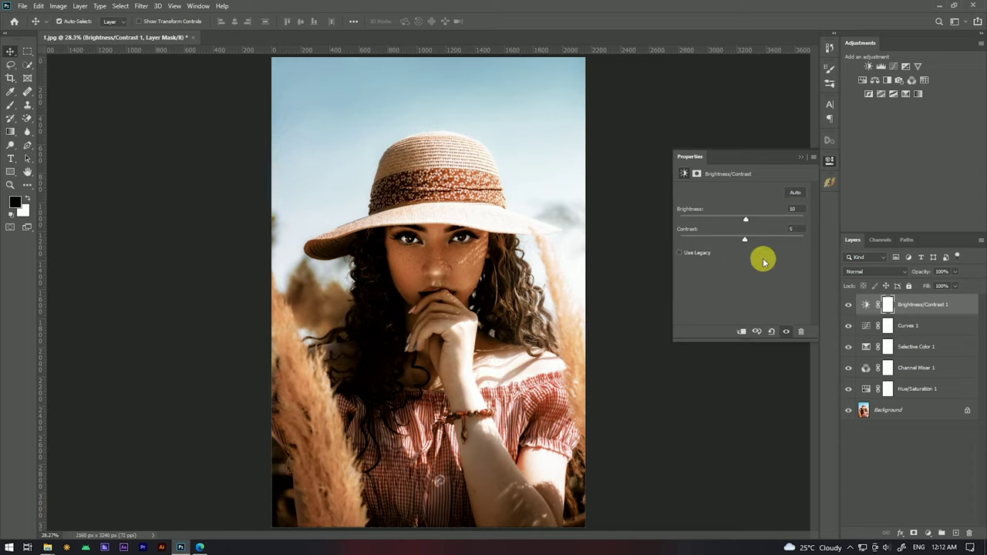
{"action": "left_click", "coordinate": [801, 157]}
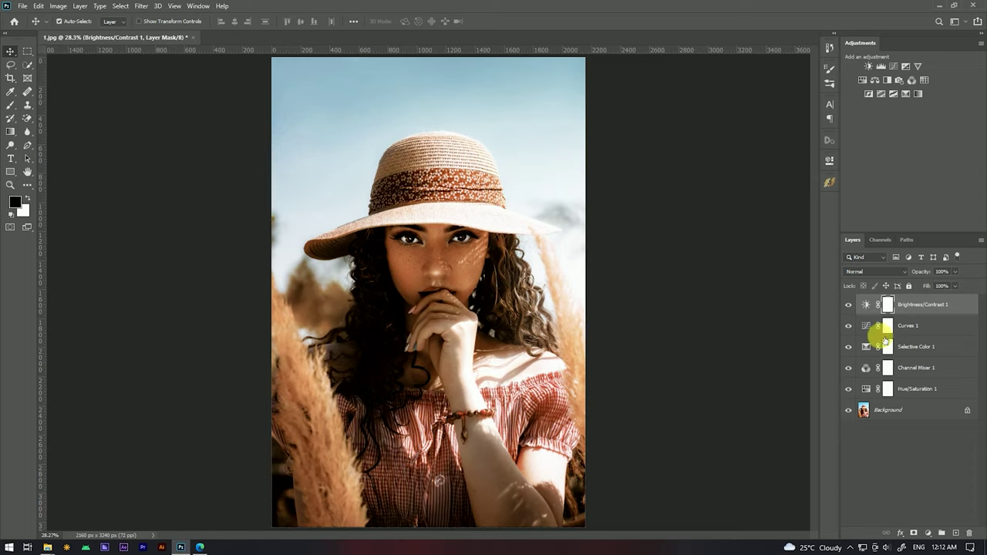
- Put the adjustment layers from Hue/Saturation 1 through Brightness/Contrast 1 into Group 1
{"action": "left_click", "coordinate": [919, 391]}
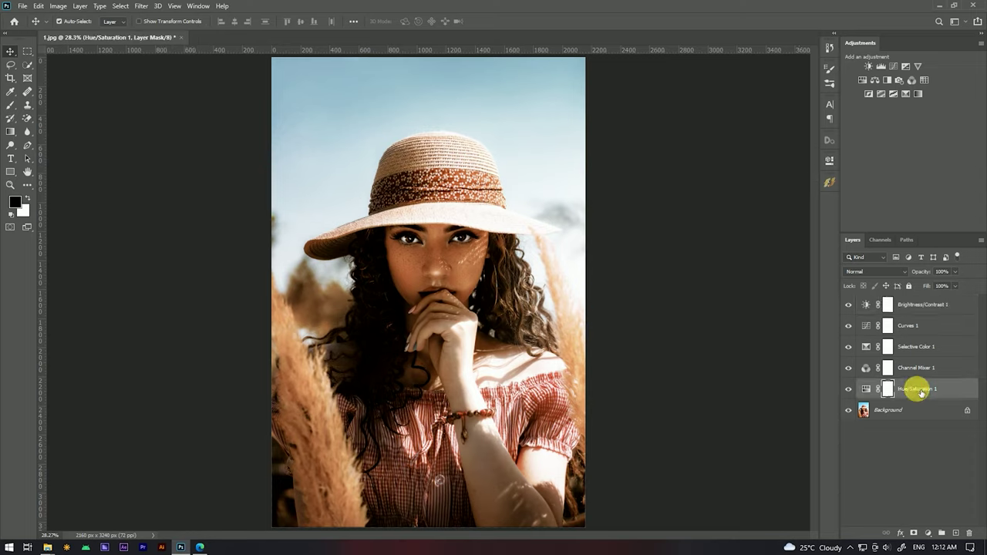
{"action": "left_click", "coordinate": [914, 307], "text": "shift"}
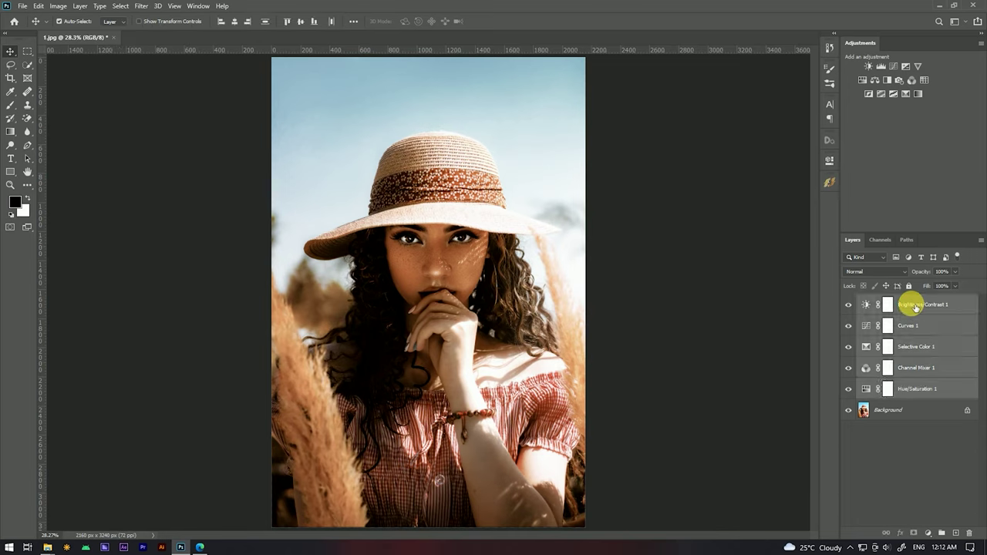
{"action": "right_click", "coordinate": [913, 306]}
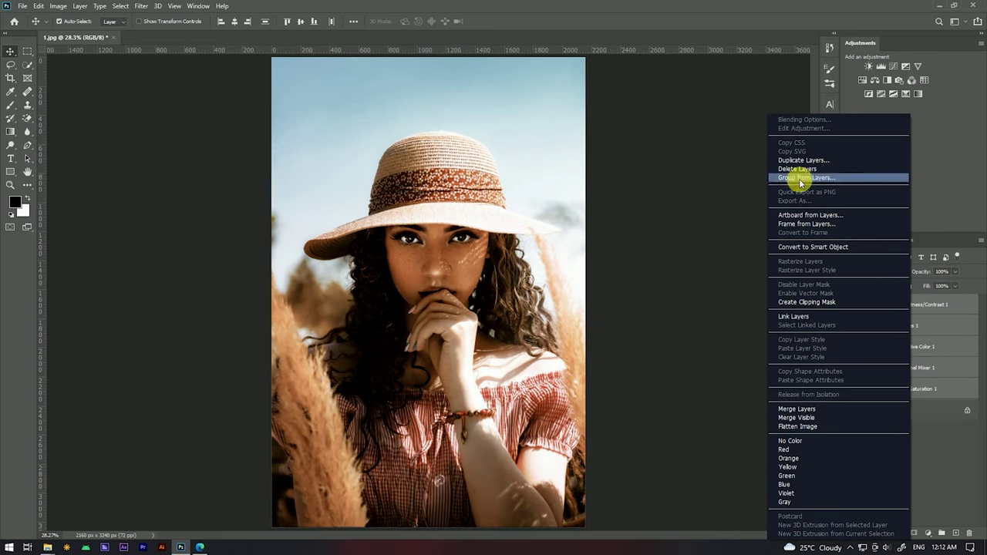
{"action": "left_click", "coordinate": [827, 178]}
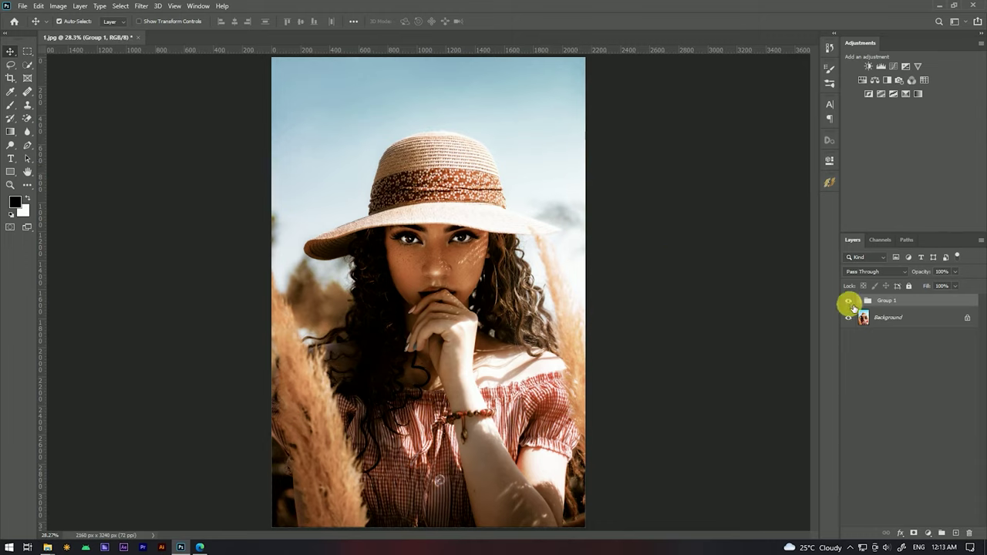
{"action": "left_click", "coordinate": [853, 306]}
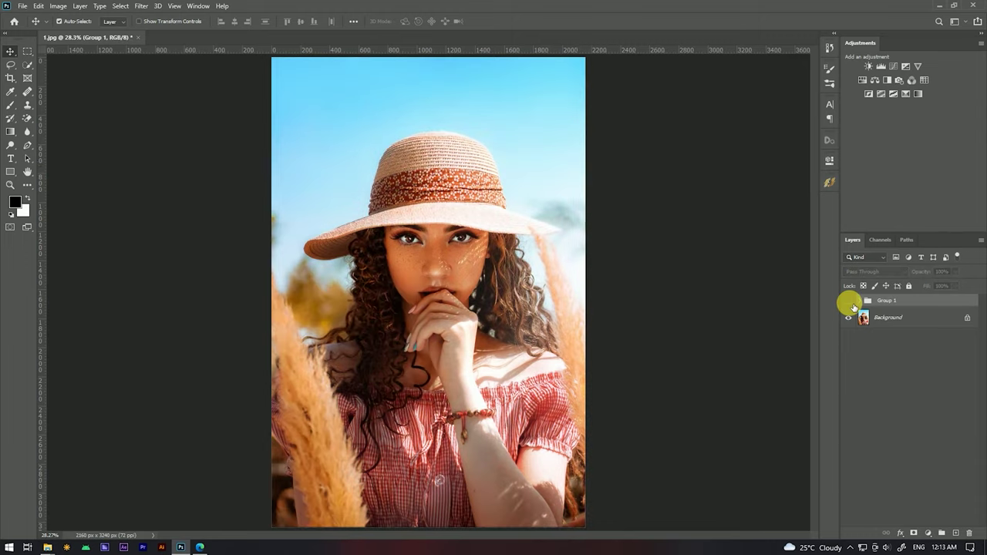
{"action": "left_click", "coordinate": [853, 306]}
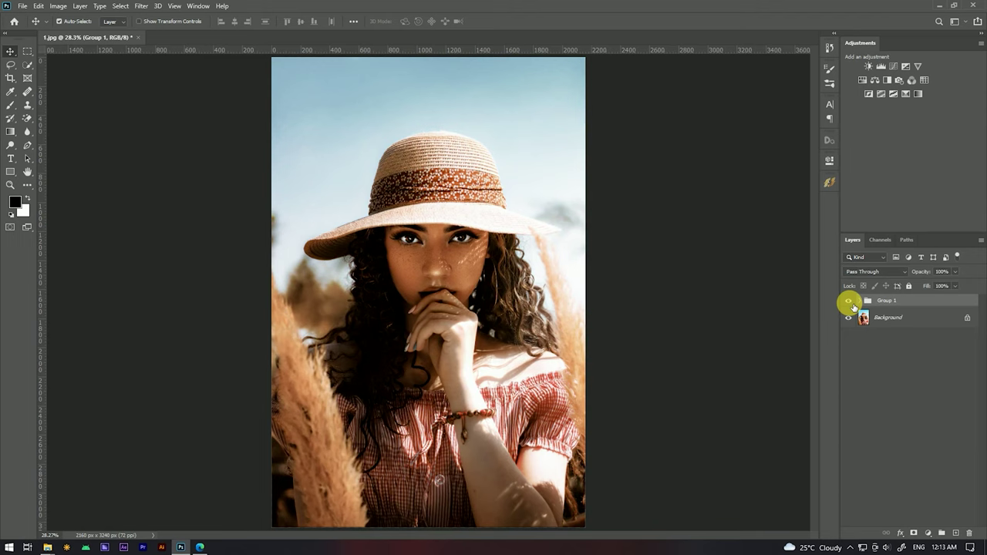
{"action": "left_click", "coordinate": [853, 306]}
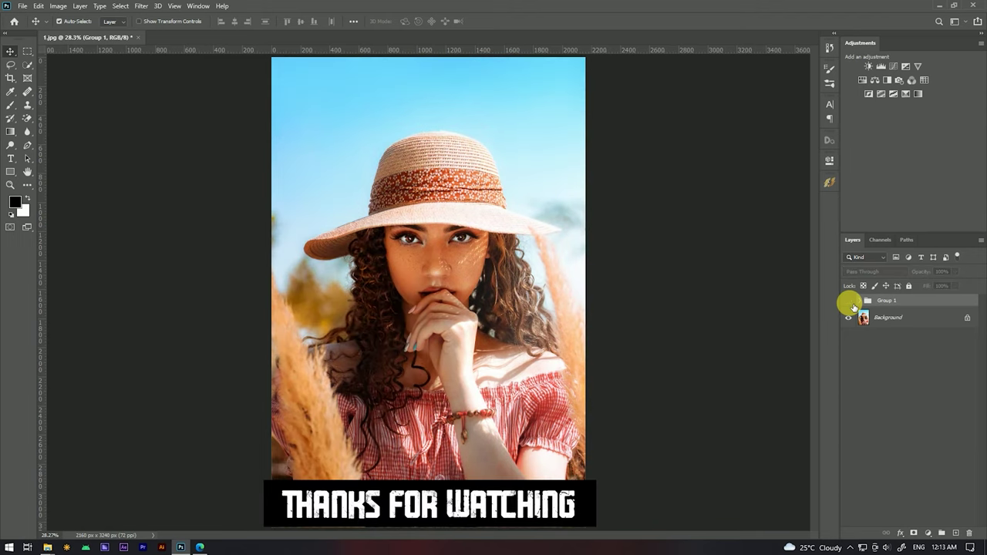
{"action": "left_click", "coordinate": [853, 306]}
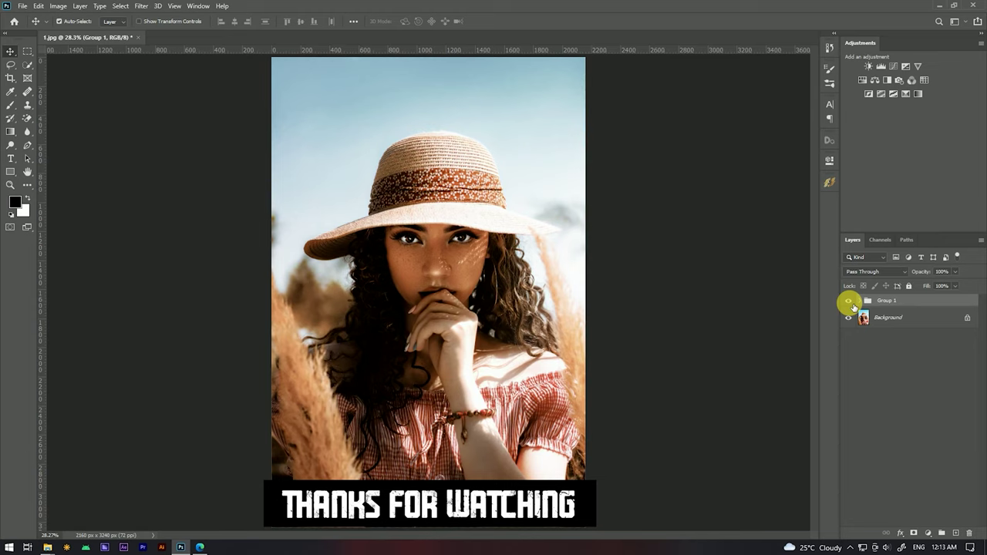
{"action": "left_click", "coordinate": [853, 306]}
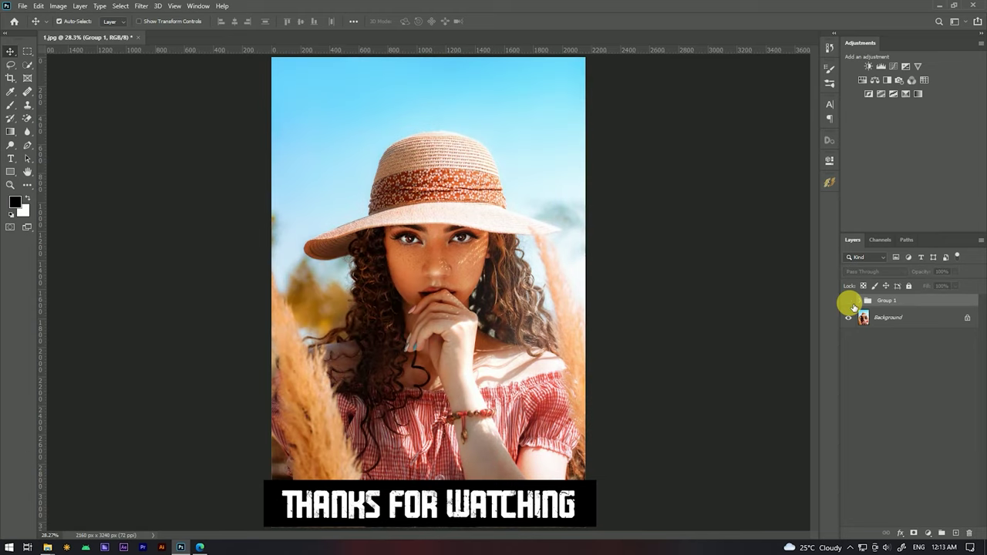
{"action": "left_click", "coordinate": [854, 306]}
{"action": "left_click", "coordinate": [853, 306]}
{"action": "left_click", "coordinate": [853, 306]}
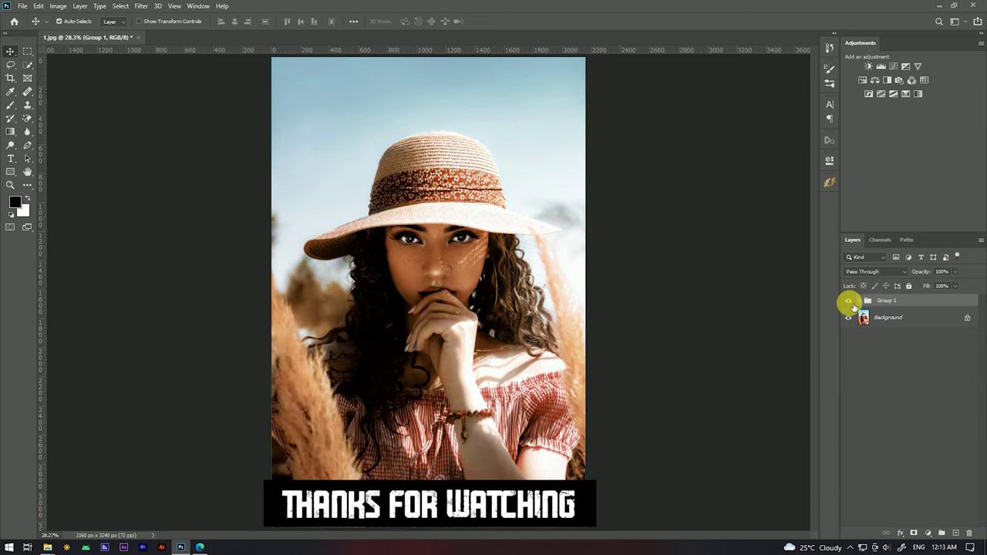